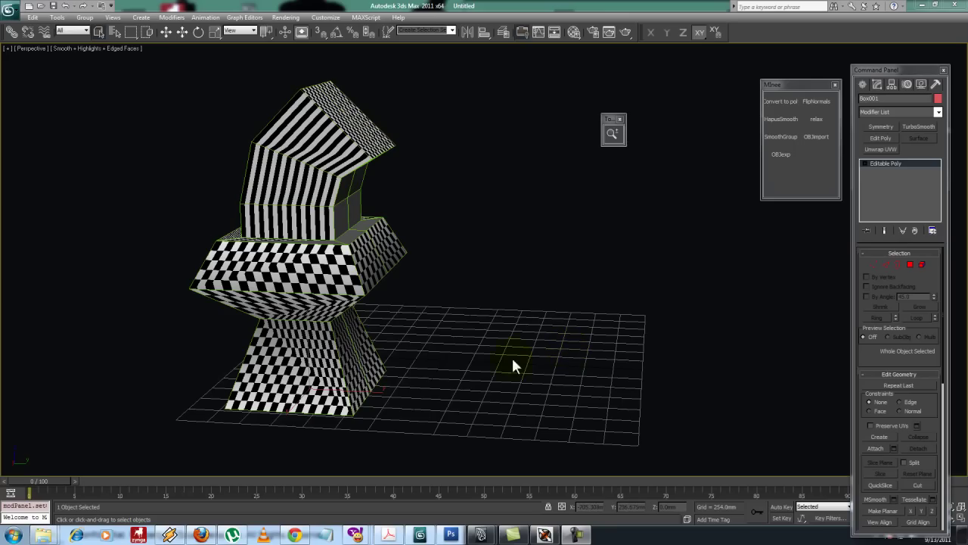
- Orbit around the checkered stacked model and pick Cylinder from Standard Primitives
{"action": "mouse_move", "coordinate": [409, 247]}
{"action": "middle_mouse_down", "text": "alt"}
{"action": "mouse_move", "coordinate": [484, 261]}
{"action": "mouse_move", "coordinate": [737, 270]}
{"action": "mouse_move", "coordinate": [563, 289]}
{"action": "middle_mouse_up", "text": "alt"}
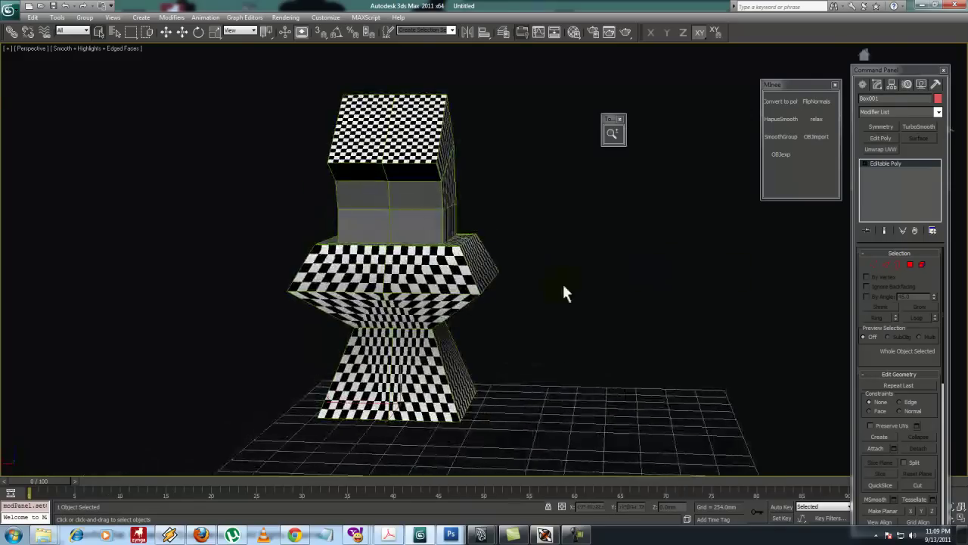
{"action": "left_click", "coordinate": [862, 84]}
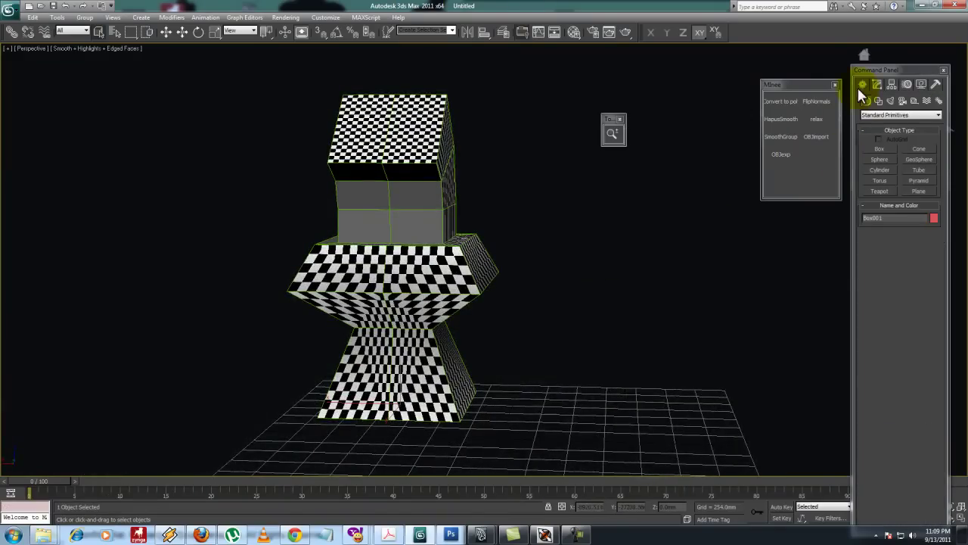
{"action": "left_click", "coordinate": [882, 190]}
- Draw a cylinder right of the stacked model with 1 height segment and convert it to Editable Poly
{"action": "left_click", "coordinate": [880, 169]}
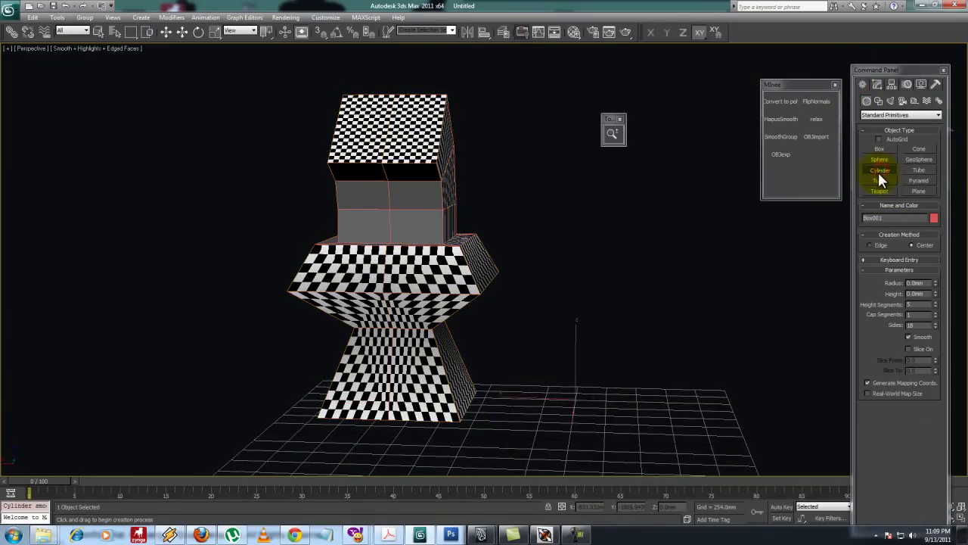
{"action": "left_click_drag", "start_coordinate": [575, 401], "coordinate": [668, 401]}
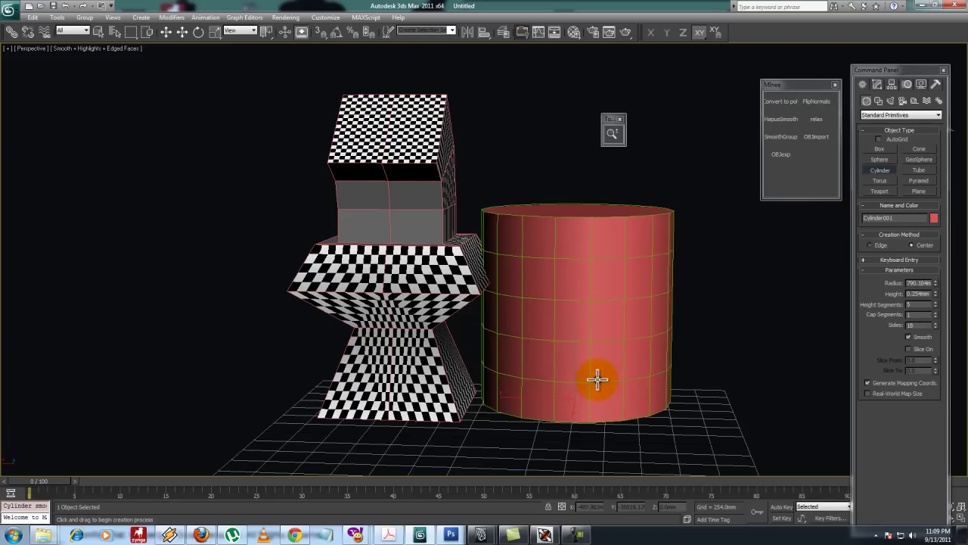
{"action": "key", "text": "z"}
{"action": "right_click", "coordinate": [609, 204]}
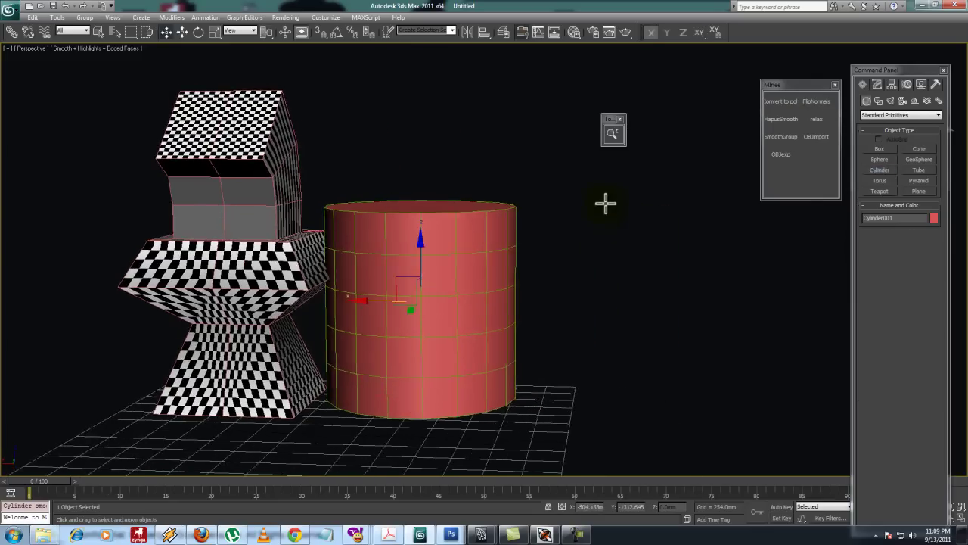
{"action": "left_click_drag", "start_coordinate": [553, 259], "coordinate": [504, 272]}
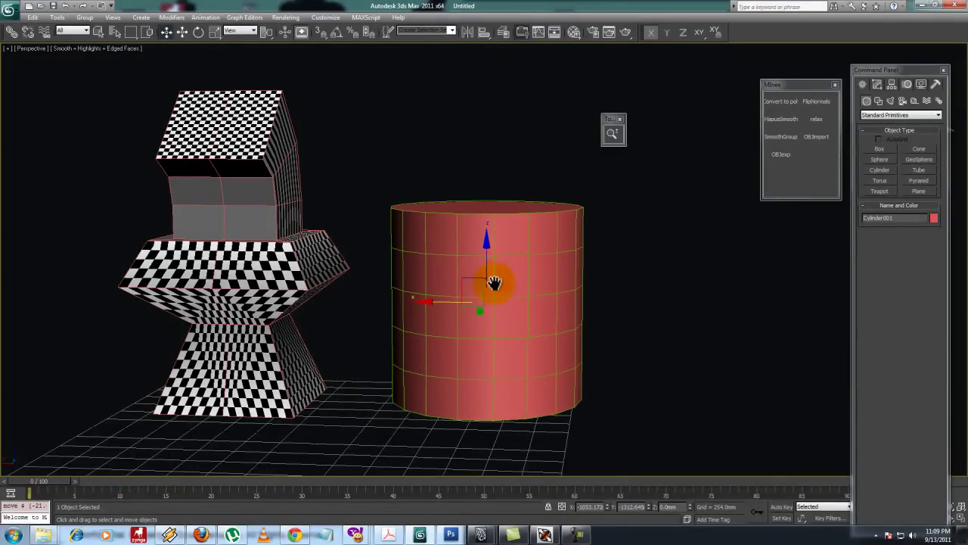
{"action": "left_click_drag", "start_coordinate": [376, 301], "coordinate": [427, 291]}
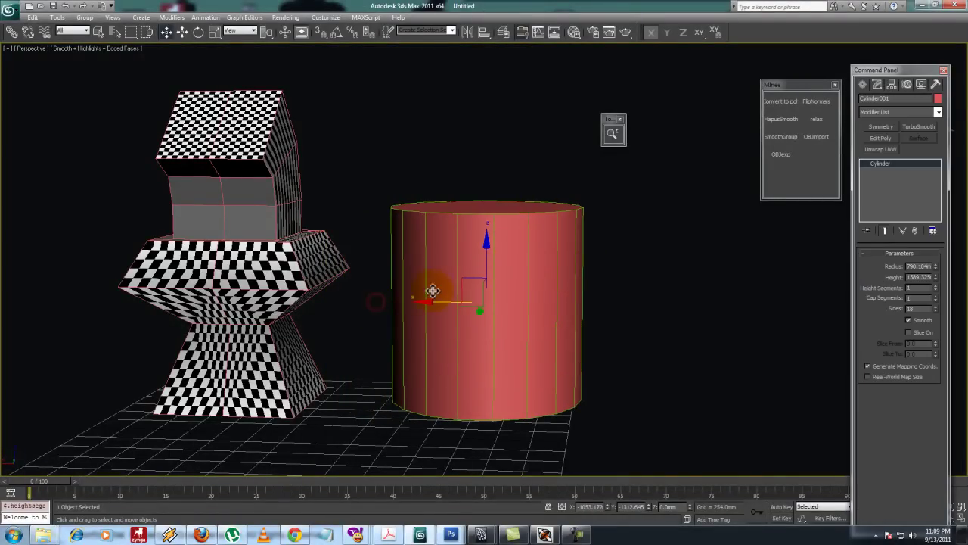
{"action": "left_click", "coordinate": [780, 101]}
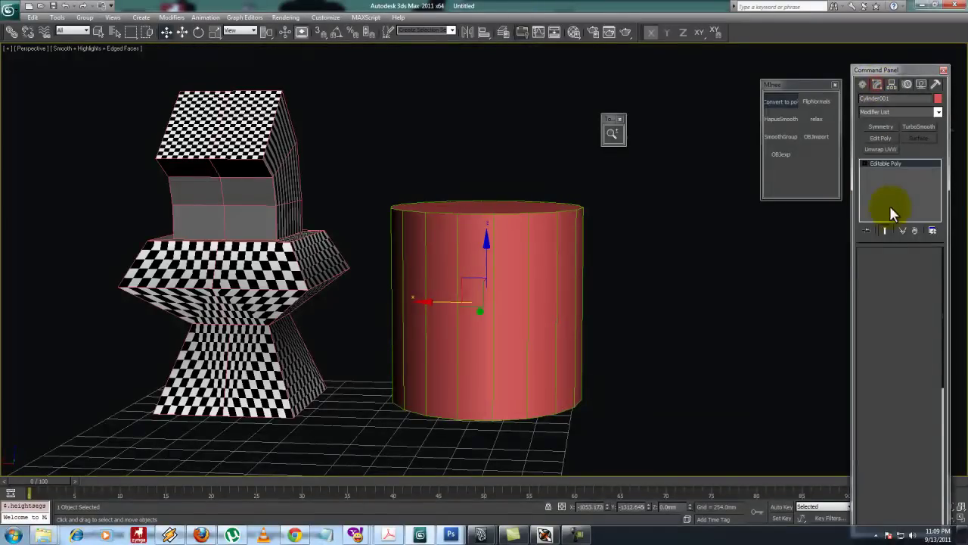
- Select edges on the cylinder in wireframe at Edge level, then return to shaded display
{"action": "left_click", "coordinate": [936, 286]}
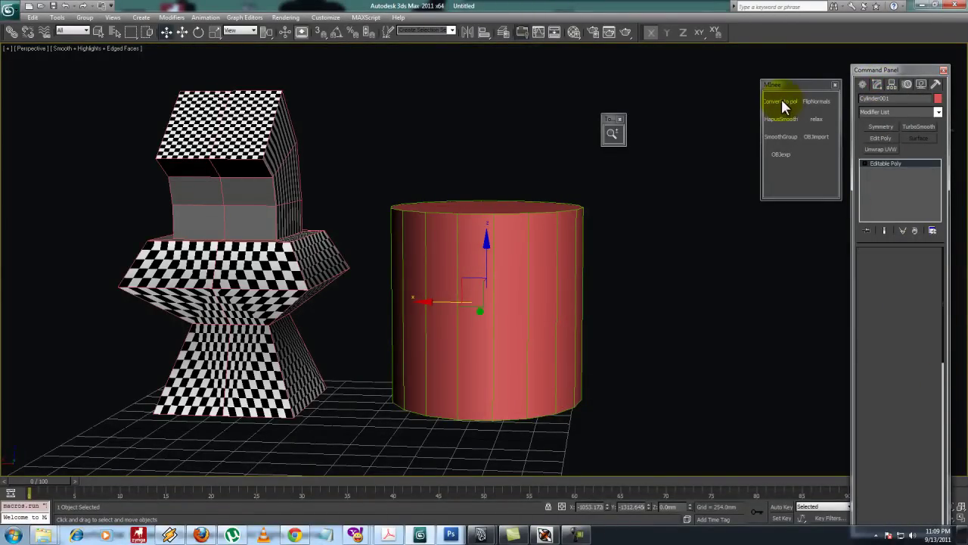
{"action": "left_click", "coordinate": [886, 265]}
{"action": "key", "text": "F3"}
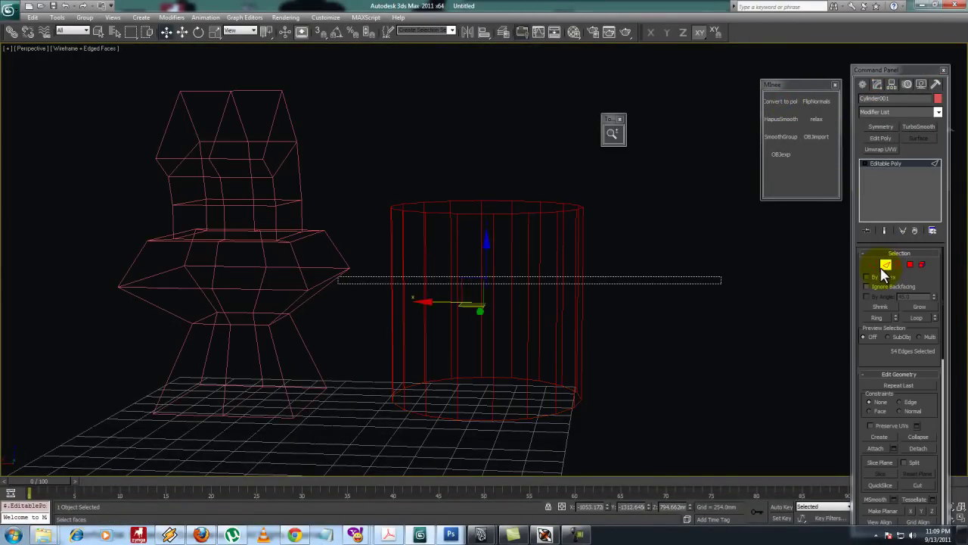
{"action": "left_click", "coordinate": [374, 180]}
{"action": "left_click", "coordinate": [640, 309]}
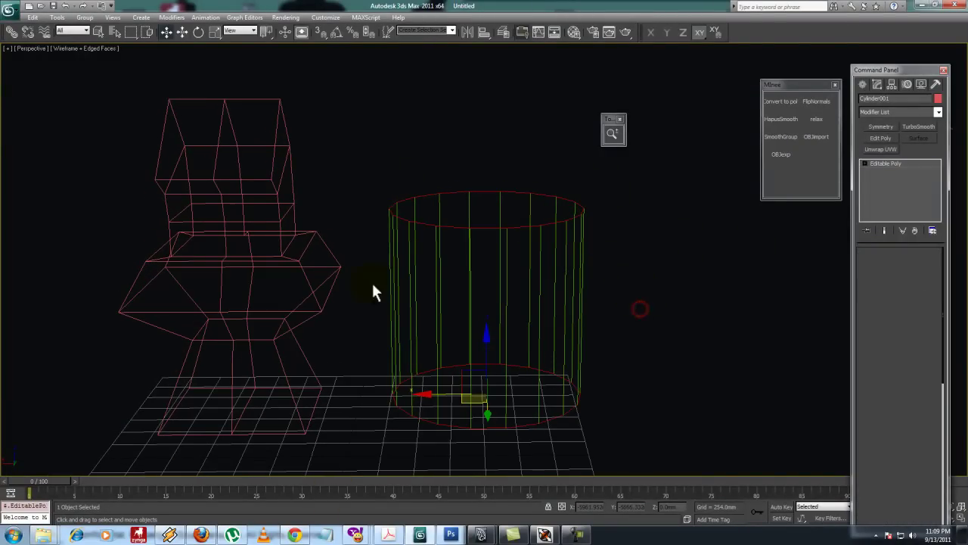
{"action": "key", "text": "F3"}
- Apply the checker material to the cylinder and select both objects together
{"action": "key", "text": "m"}
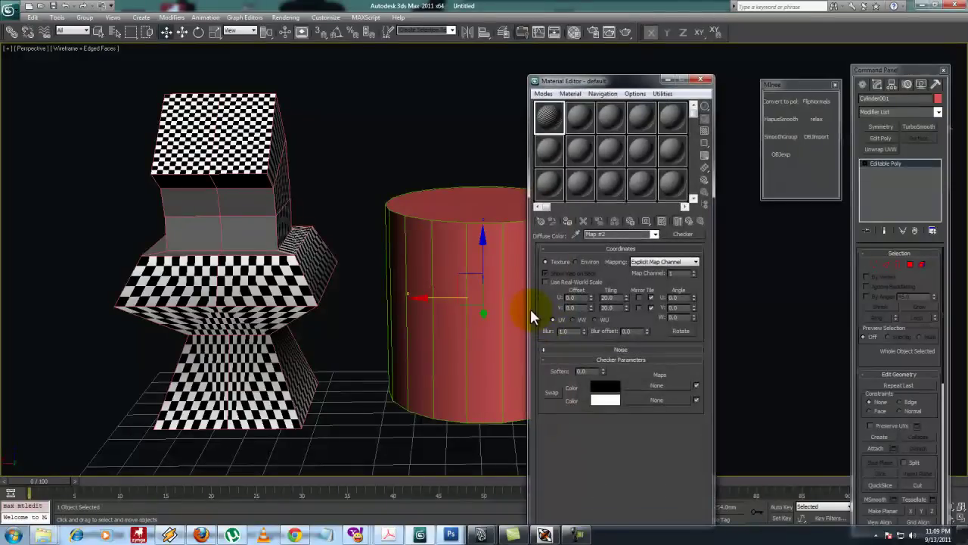
{"action": "left_click_drag", "start_coordinate": [511, 316], "coordinate": [513, 306]}
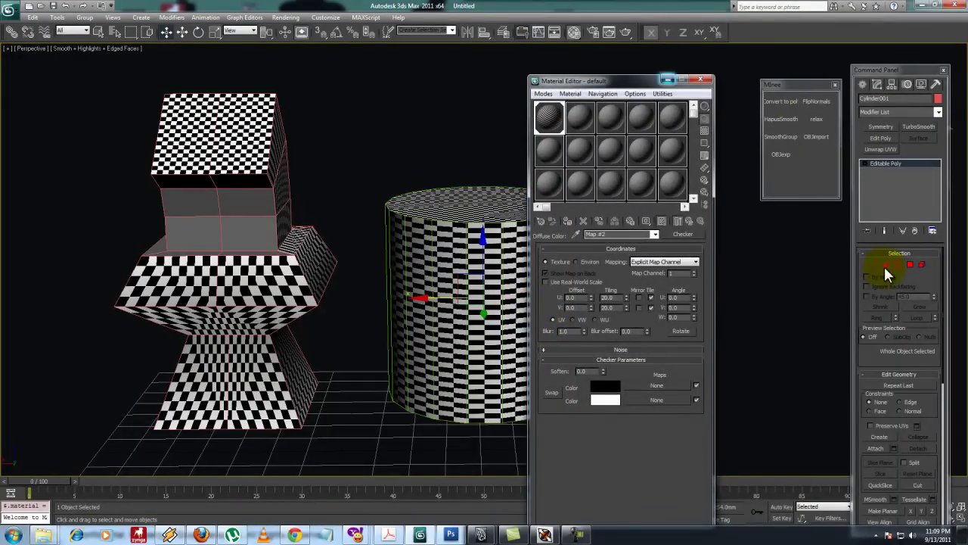
{"action": "key", "text": "m"}
{"action": "left_click_drag", "start_coordinate": [678, 273], "coordinate": [674, 269]}
{"action": "key", "text": "ctrl+a"}
{"action": "middle_click_drag", "start_coordinate": [637, 269], "coordinate": [563, 240], "text": "alt"}
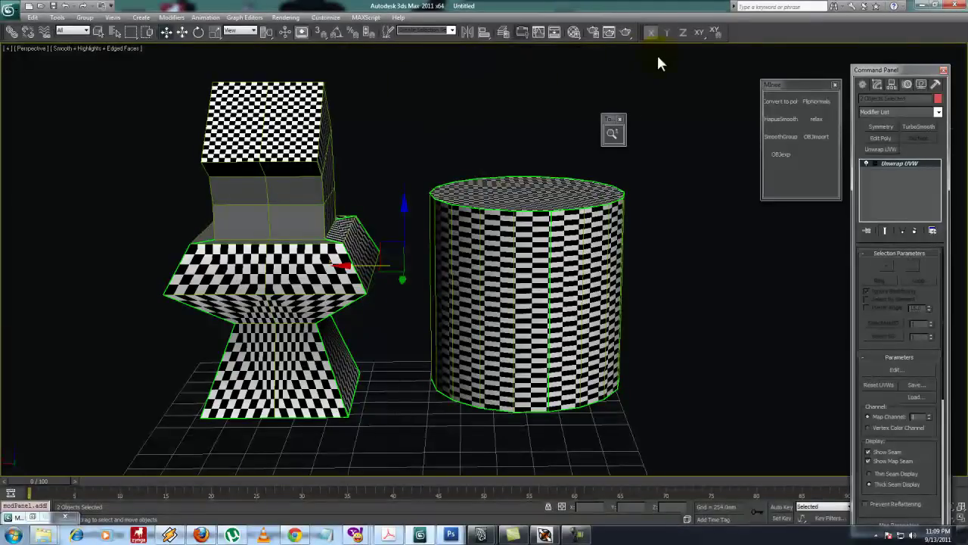
- In Edit UVWs, select and frame all faces of both objects, then clear the selection
{"action": "key", "text": "ctrl+e"}
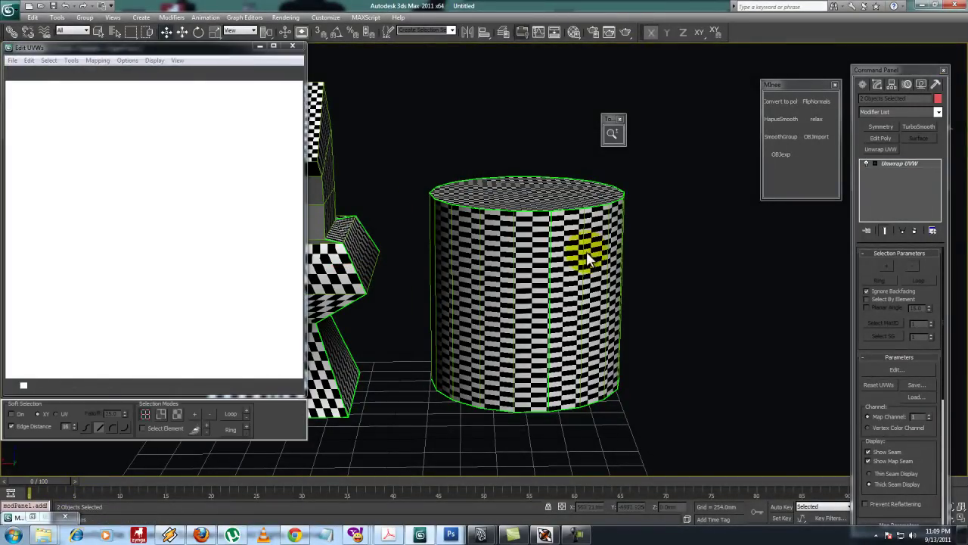
{"action": "key", "text": "3"}
{"action": "key", "text": "ctrl+a"}
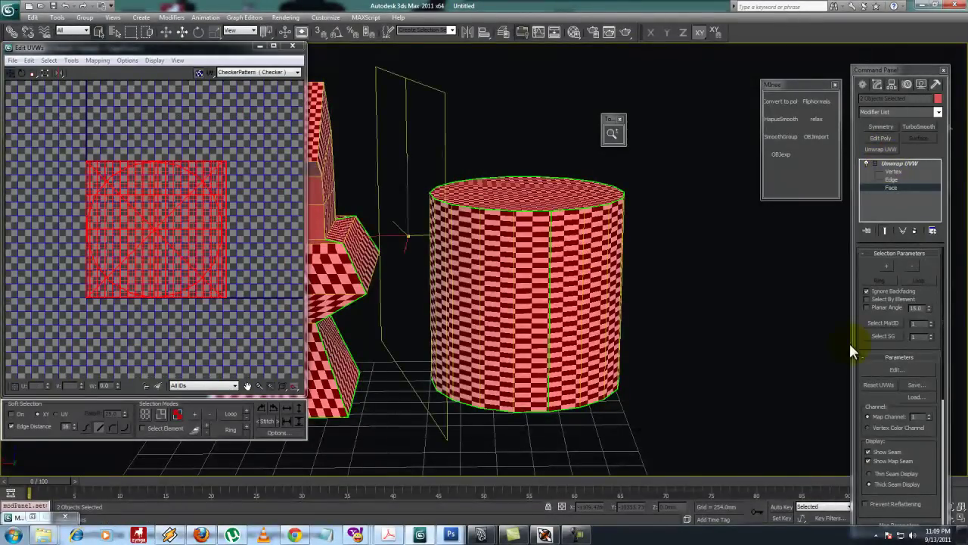
{"action": "key", "text": "z"}
{"action": "left_click", "coordinate": [633, 196]}
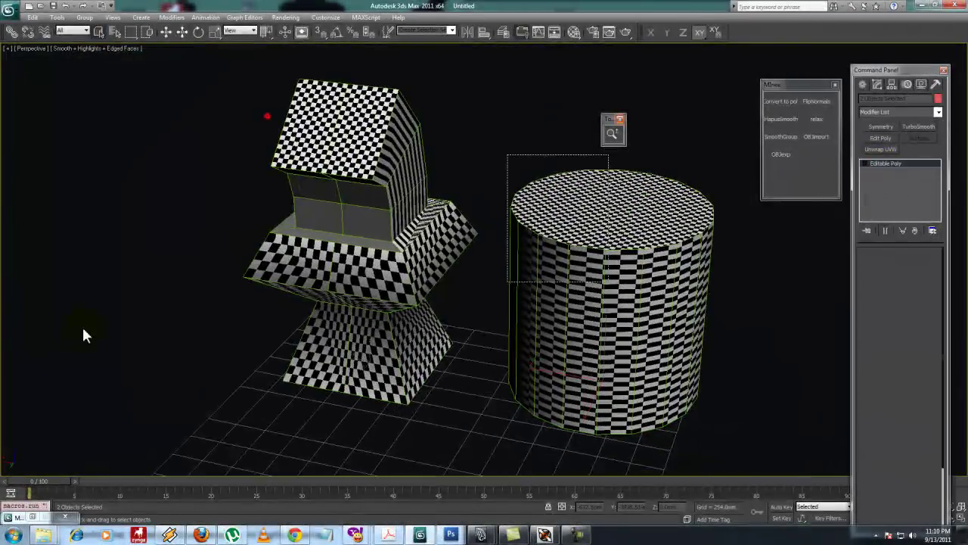
- Split the cylinder's 17 vertical edges in wireframe Edge mode, then select Box001
{"action": "key", "text": "F3"}
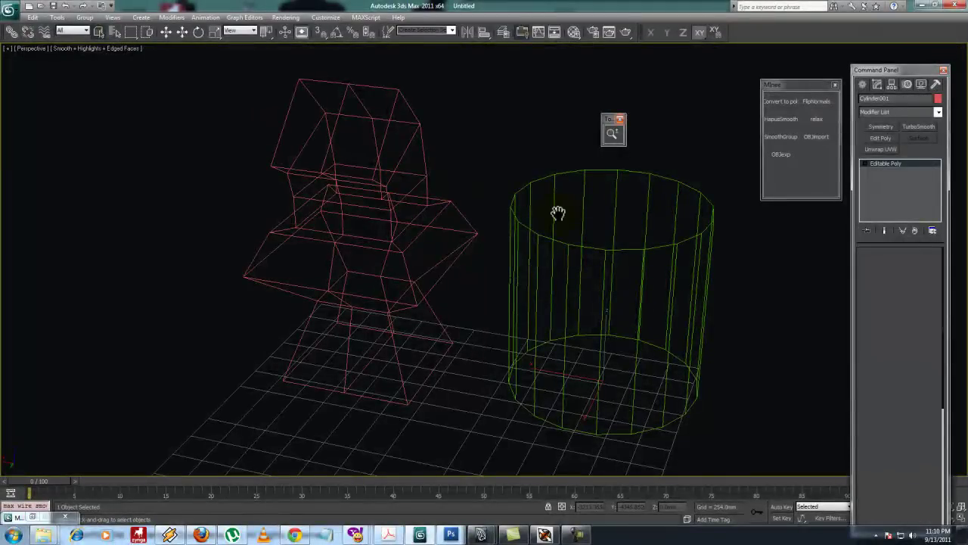
{"action": "key", "text": "2"}
{"action": "middle_click_drag", "start_coordinate": [157, 203], "coordinate": [200, 70], "text": "alt"}
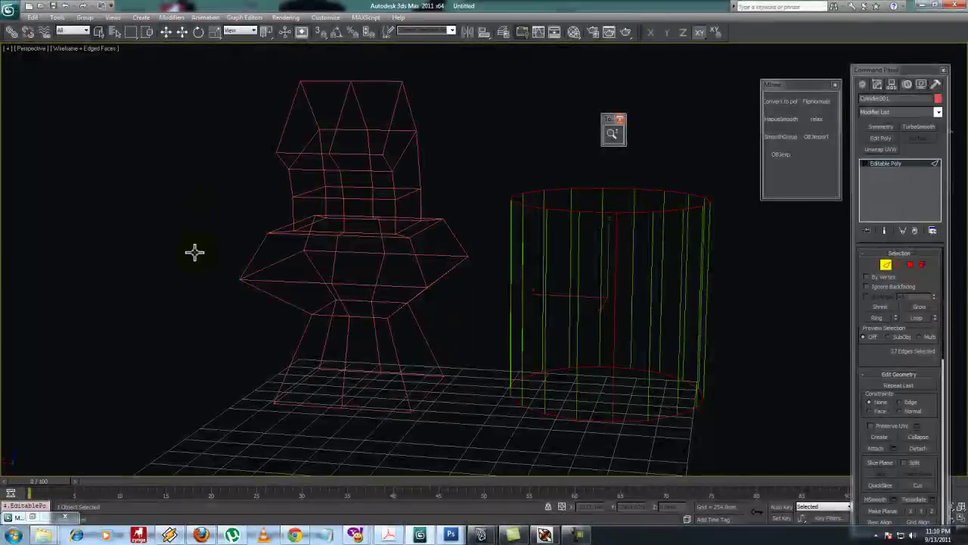
{"action": "key", "text": "4"}
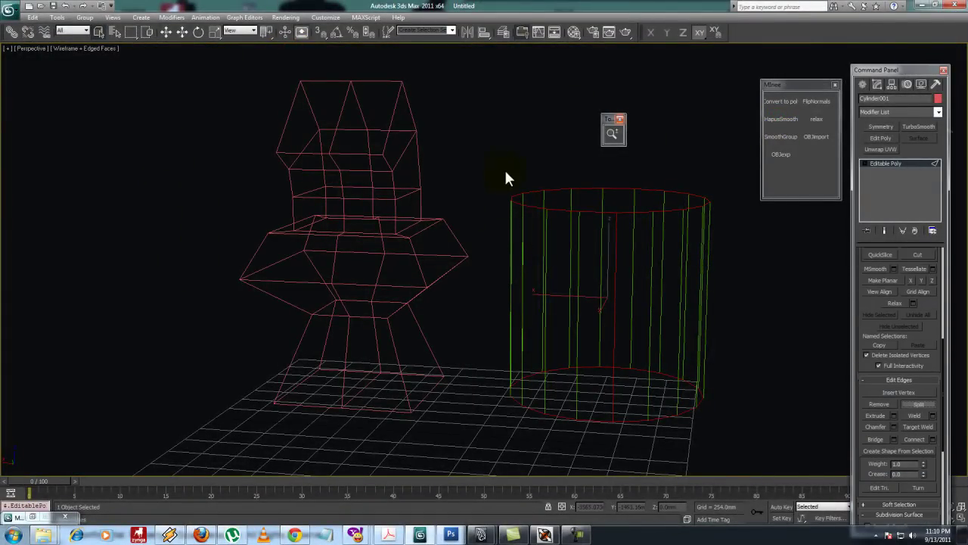
{"action": "left_click", "coordinate": [887, 266]}
{"action": "left_click", "coordinate": [706, 240]}
{"action": "left_click", "coordinate": [716, 242]}
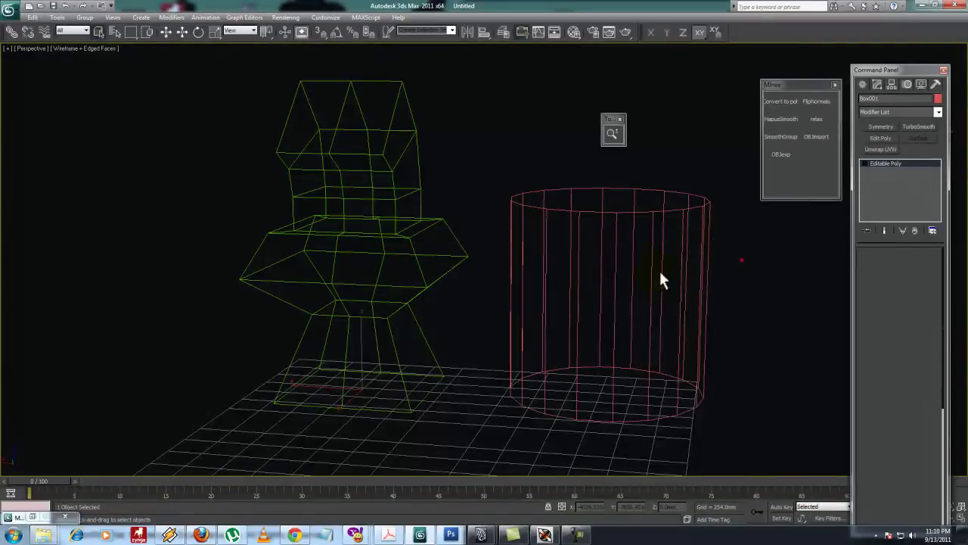
- Select seam edges on the block model, undoing attempts and extending the loop selection
{"action": "left_click", "coordinate": [620, 289]}
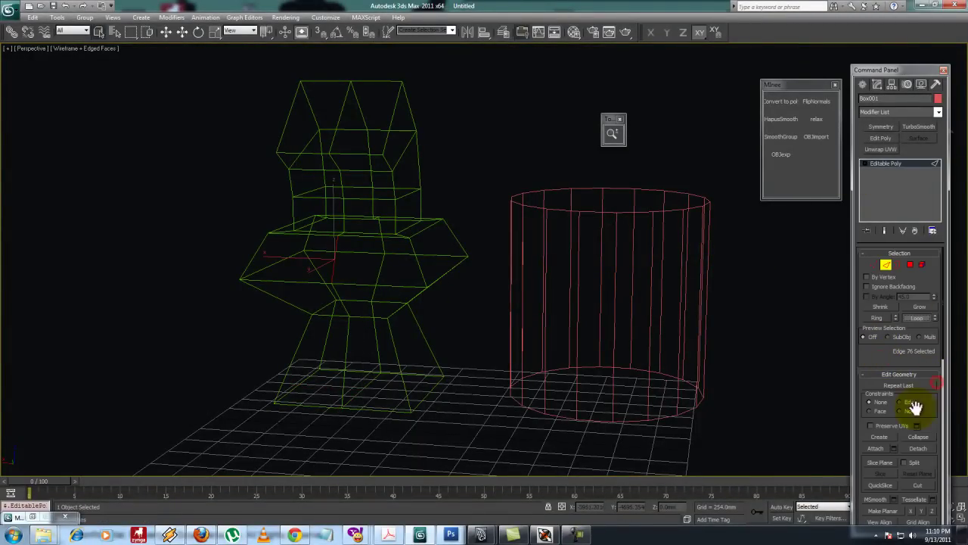
{"action": "key", "text": "ctrl+z"}
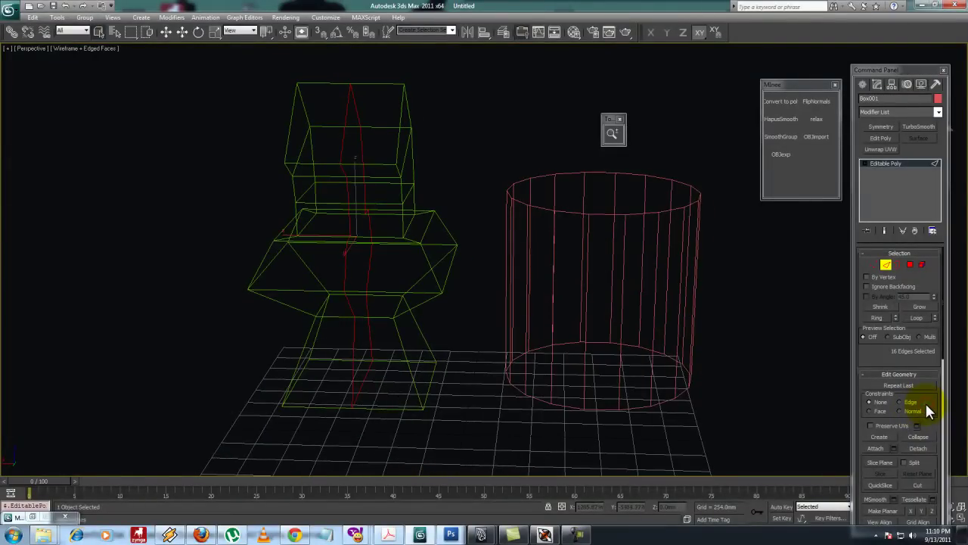
{"action": "key", "text": "ctrl+z"}
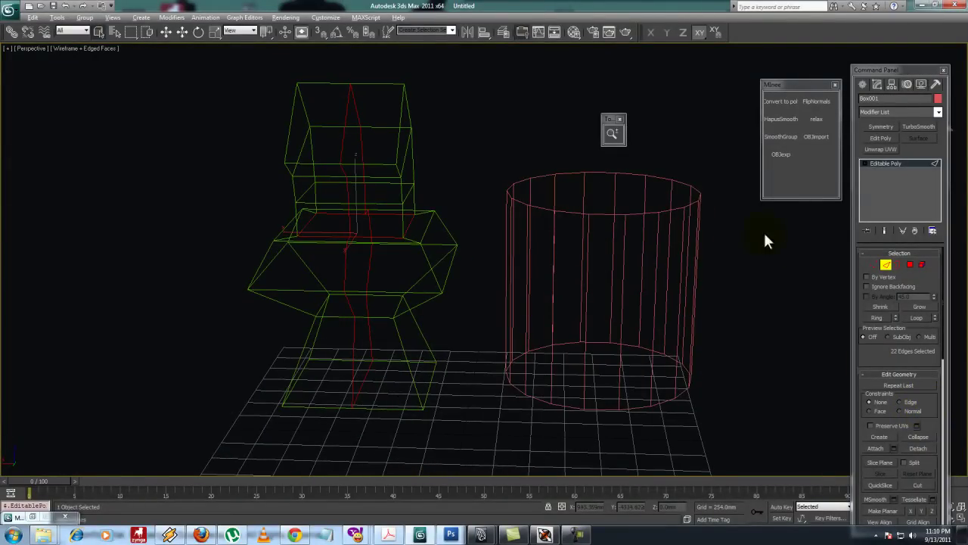
{"action": "key", "text": "ctrl+z"}
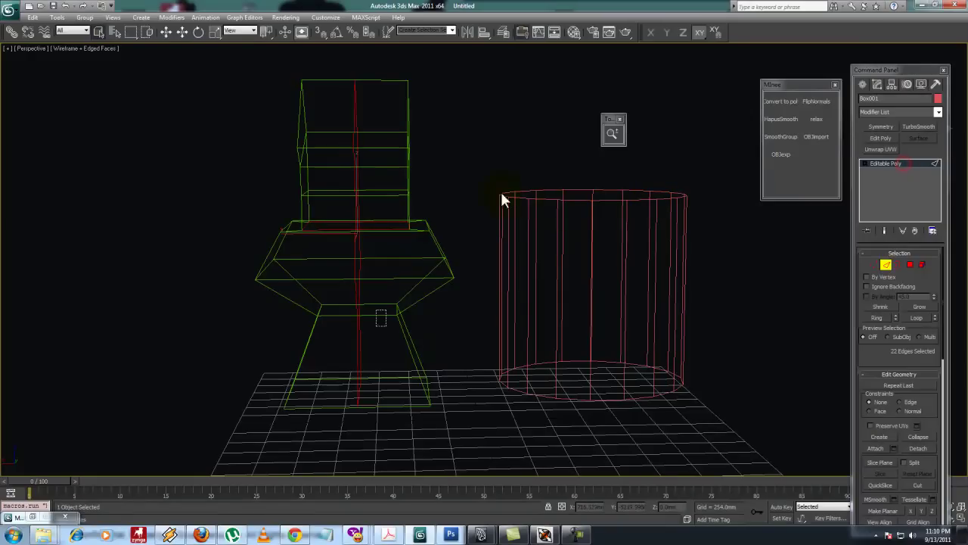
{"action": "key", "text": "ctrl+z"}
{"action": "key", "text": "ctrl+z"}
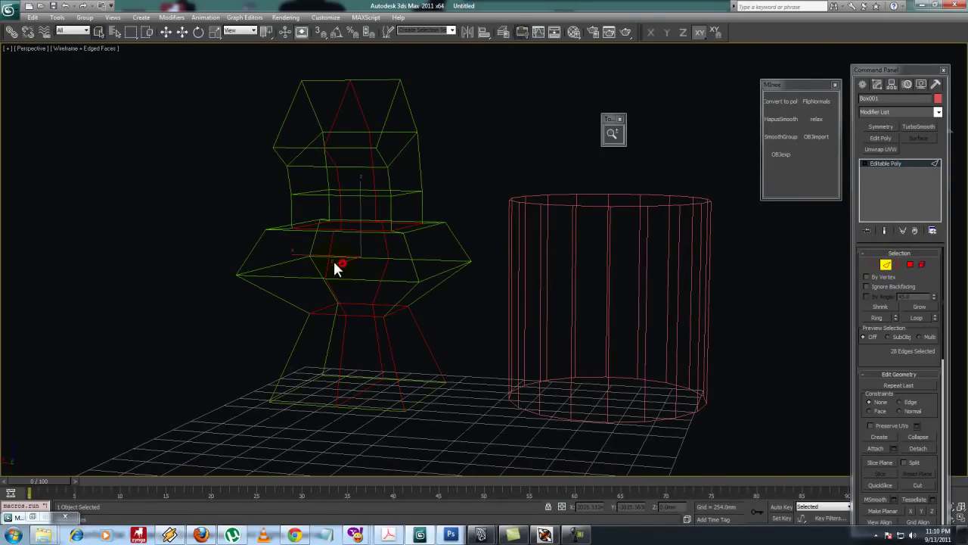
{"action": "key", "text": "ctrl+z"}
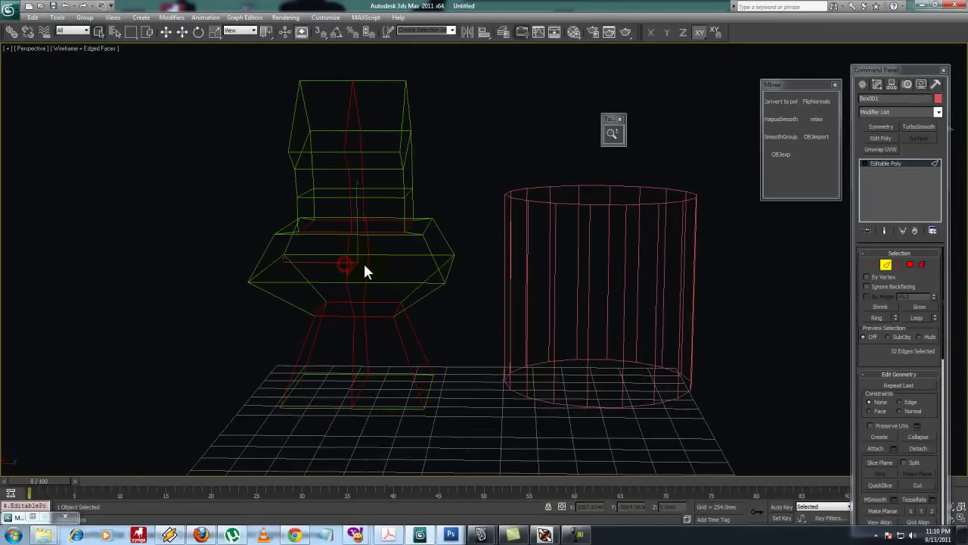
{"action": "left_click", "coordinate": [915, 318]}
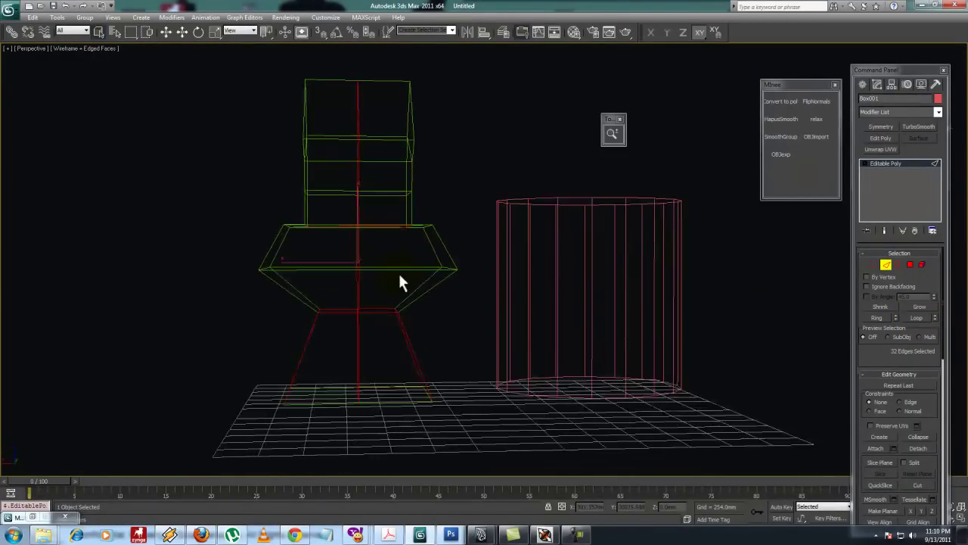
- Inspect the checker from several angles, then select Box001 and Cylinder001 together as objects
{"action": "mouse_move", "coordinate": [399, 268]}
{"action": "middle_mouse_down", "text": "alt"}
{"action": "mouse_move", "coordinate": [391, 231]}
{"action": "mouse_move", "coordinate": [398, 295]}
{"action": "middle_mouse_up", "text": "alt"}
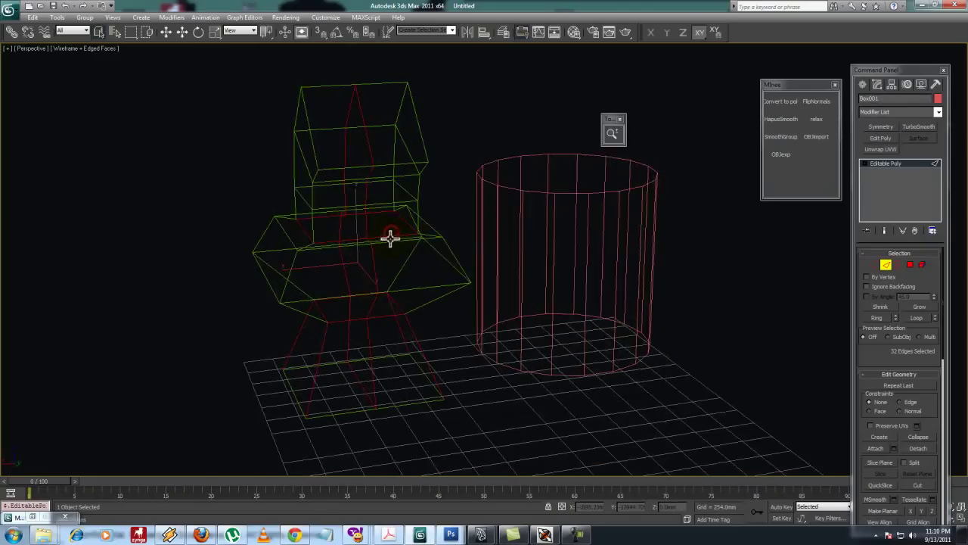
{"action": "key", "text": "F3"}
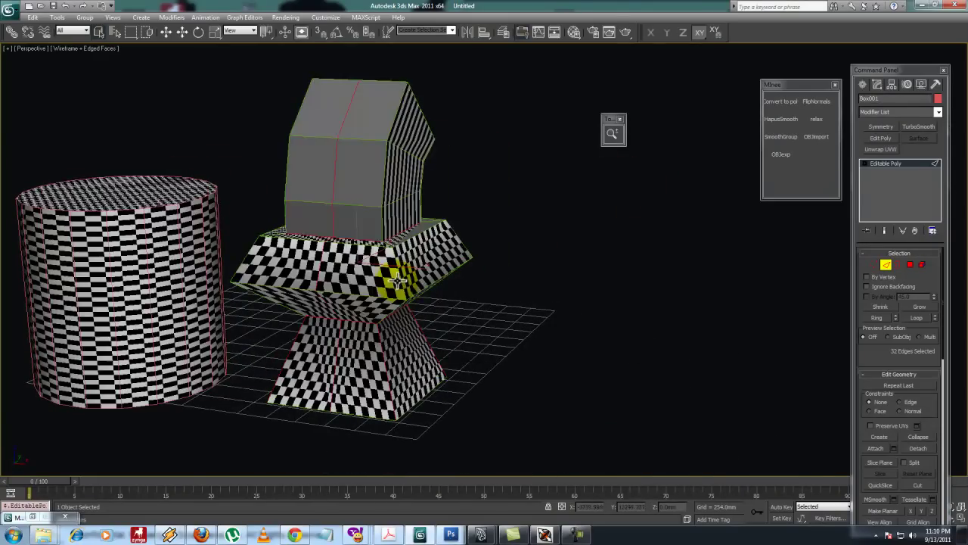
{"action": "key", "text": "F3"}
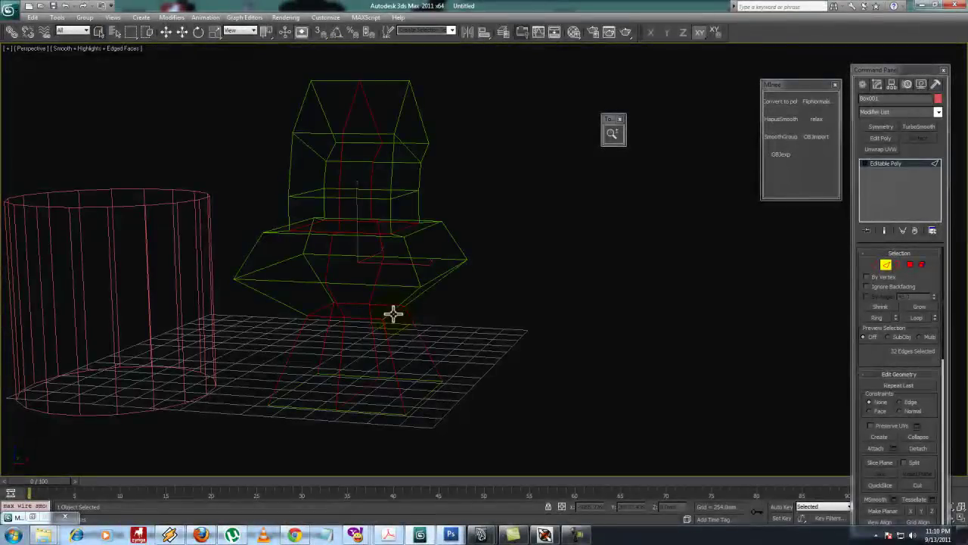
{"action": "mouse_move", "coordinate": [400, 320]}
{"action": "middle_mouse_down", "text": "alt"}
{"action": "mouse_move", "coordinate": [403, 355]}
{"action": "mouse_move", "coordinate": [384, 352]}
{"action": "mouse_move", "coordinate": [391, 356]}
{"action": "middle_mouse_up", "text": "alt"}
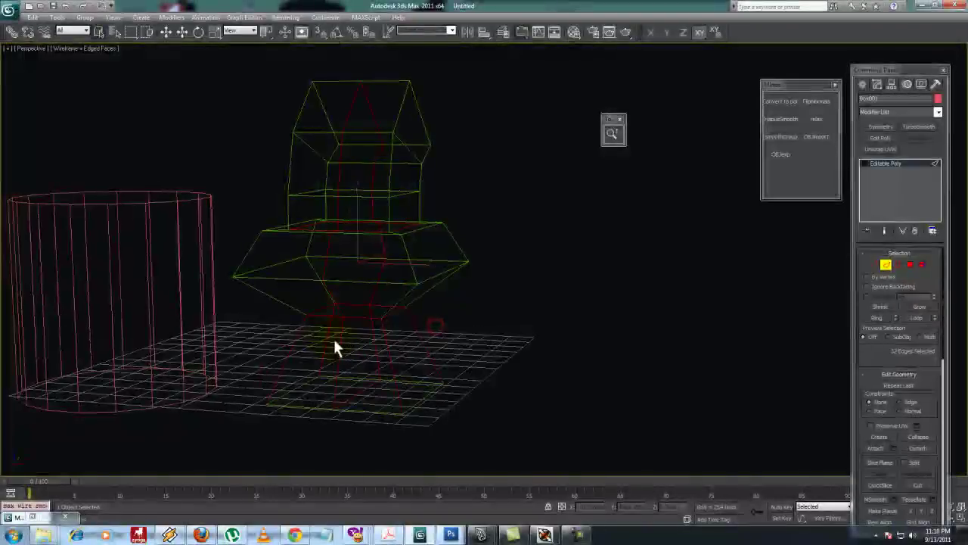
{"action": "mouse_move", "coordinate": [333, 337]}
{"action": "middle_mouse_down", "text": "alt"}
{"action": "mouse_move", "coordinate": [285, 342]}
{"action": "mouse_move", "coordinate": [342, 331]}
{"action": "mouse_move", "coordinate": [391, 307]}
{"action": "middle_mouse_up", "text": "alt"}
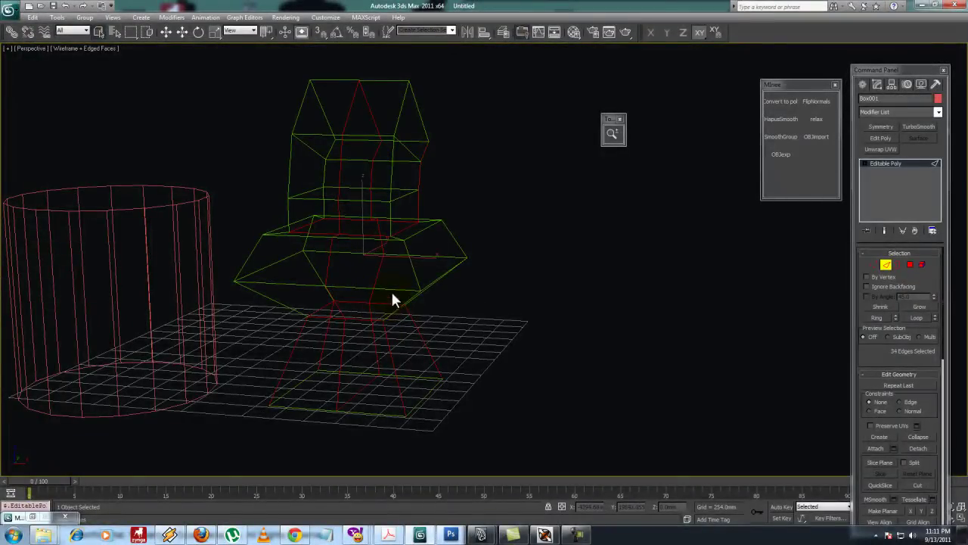
{"action": "mouse_move", "coordinate": [394, 301]}
{"action": "middle_mouse_down", "text": "alt"}
{"action": "mouse_move", "coordinate": [286, 141]}
{"action": "mouse_move", "coordinate": [324, 130]}
{"action": "middle_mouse_up", "text": "alt"}
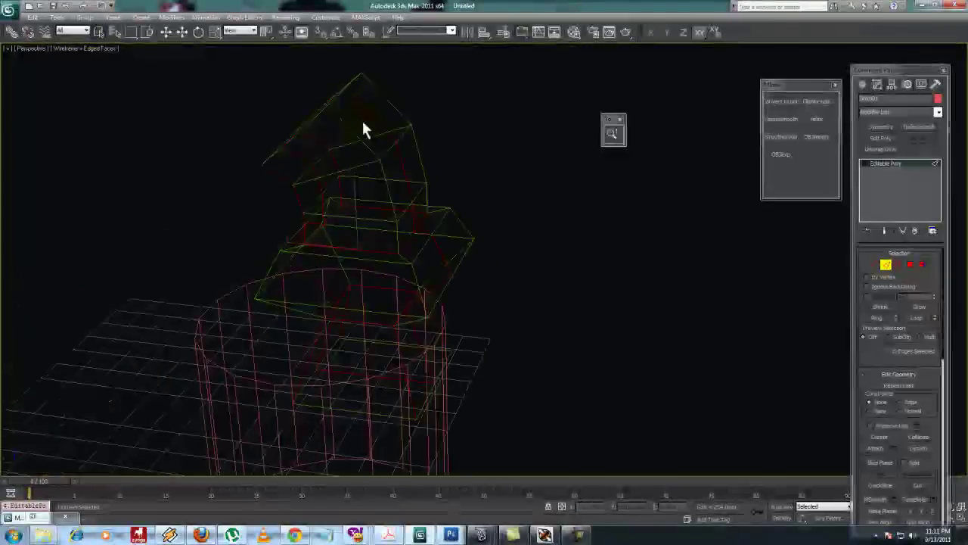
{"action": "middle_click_drag", "start_coordinate": [362, 118], "coordinate": [474, 115], "text": "alt"}
{"action": "key", "text": "F3"}
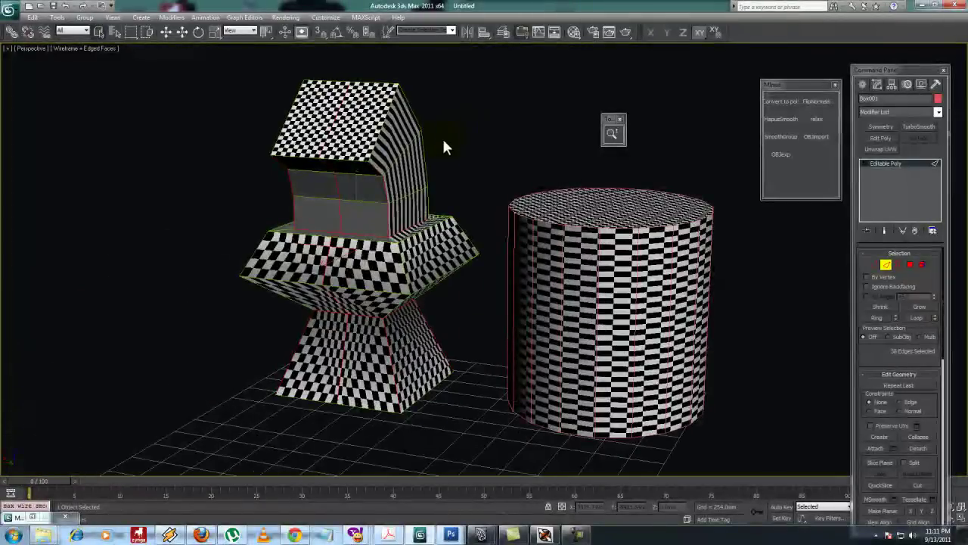
{"action": "middle_click_drag", "start_coordinate": [442, 150], "coordinate": [430, 138], "text": "alt"}
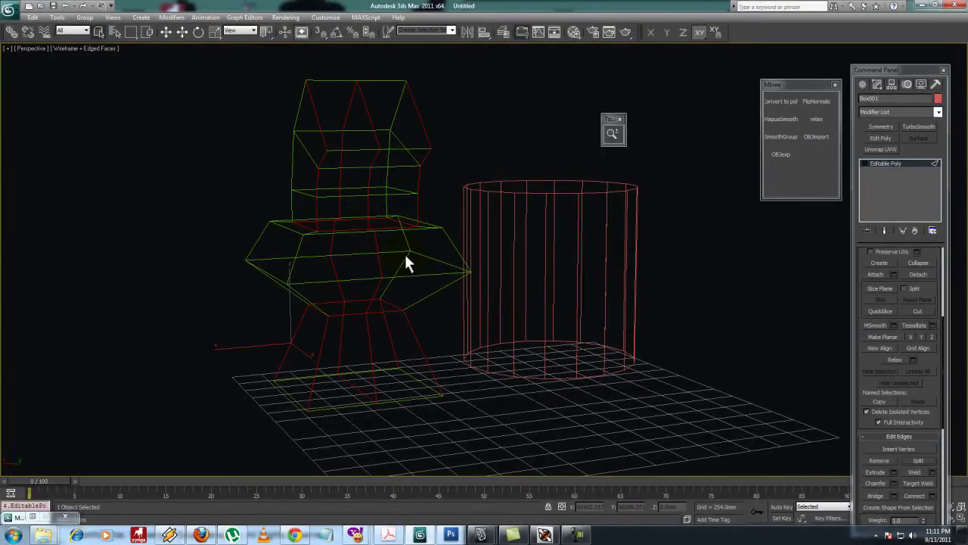
{"action": "key", "text": "ctrl+a"}
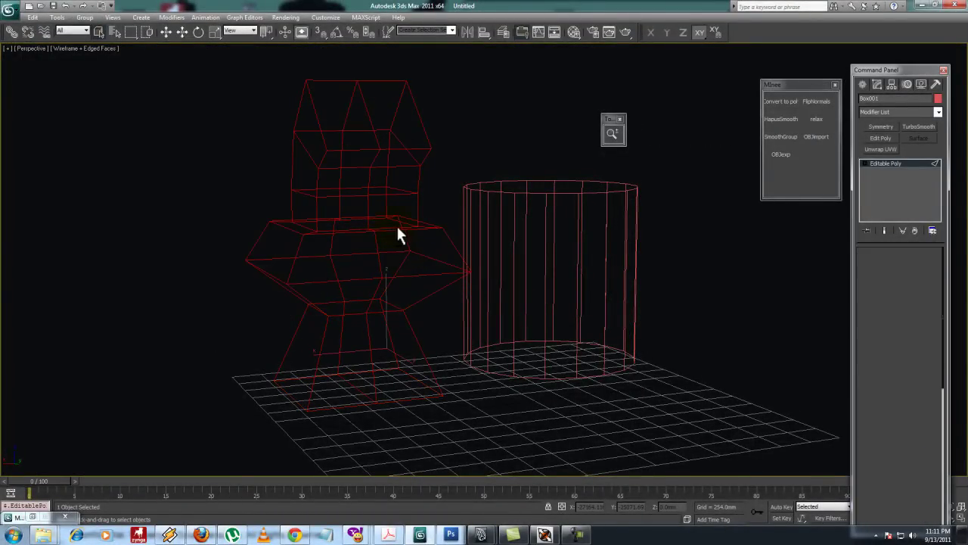
{"action": "key", "text": "ctrl+a"}
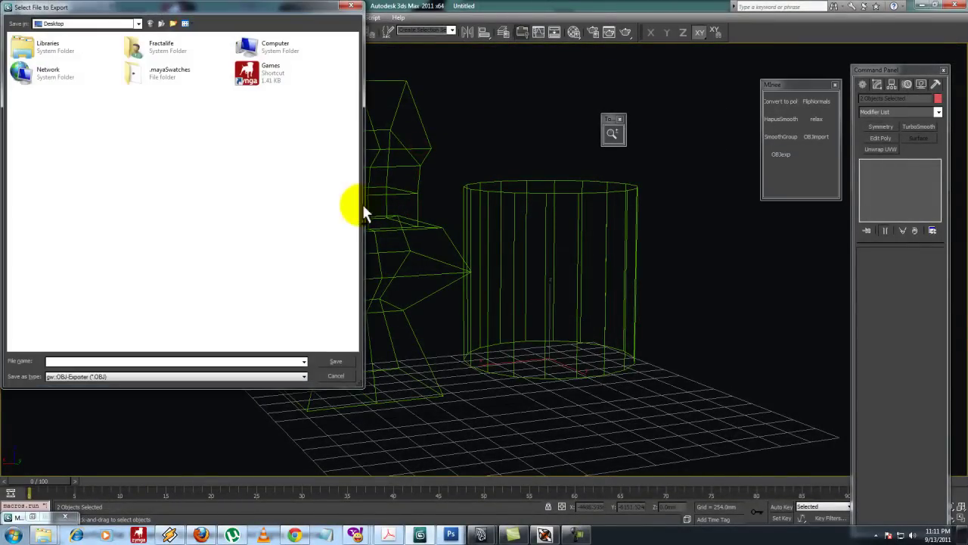
- Export both objects to the Desktop as objects.obj
{"action": "type", "text": "objects"}
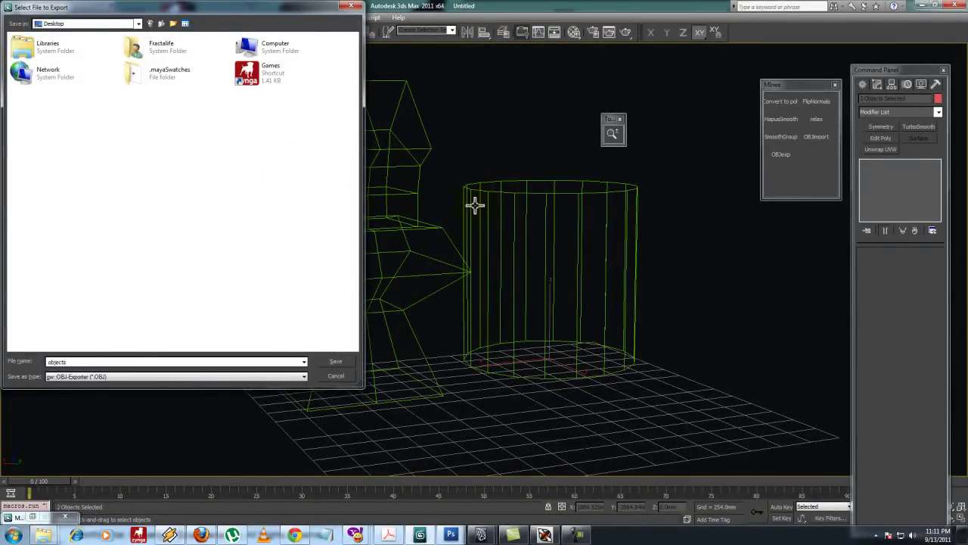
{"action": "key", "text": "Return"}
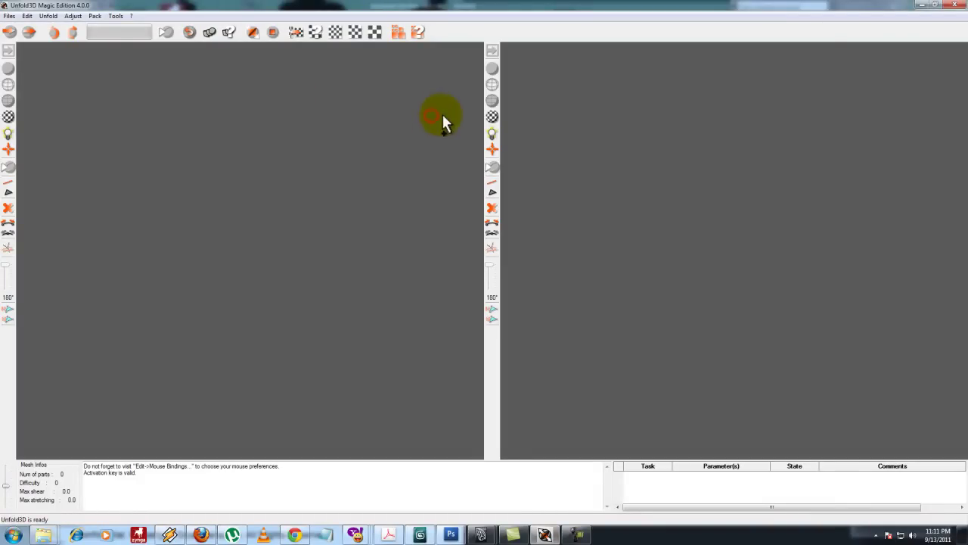
- Load objects.obj into Unfold3D and unfold and pack its 9 parts with a checker
{"action": "left_click_drag", "start_coordinate": [875, 360], "coordinate": [871, 271]}
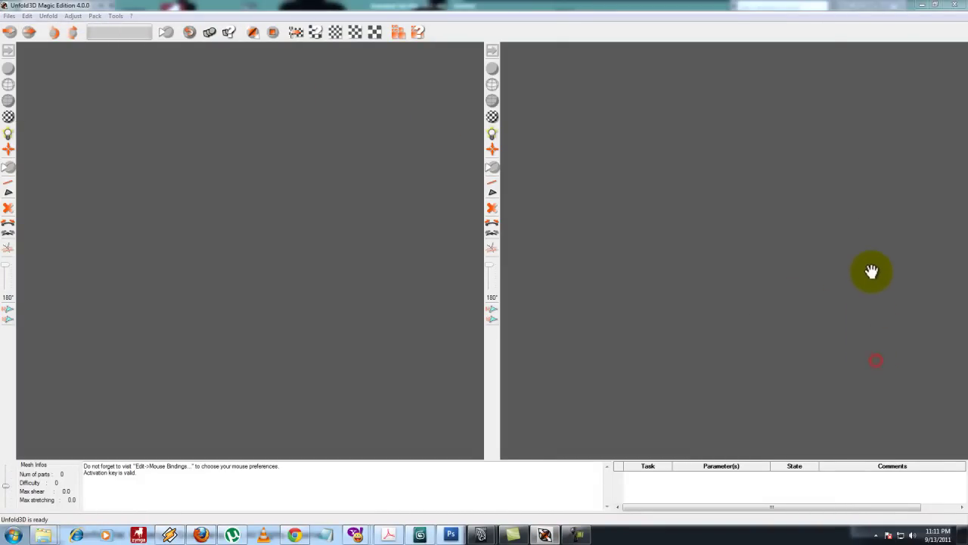
{"action": "key", "text": "ctrl+o"}
{"action": "key", "text": "Down"}
{"action": "key", "text": "Down"}
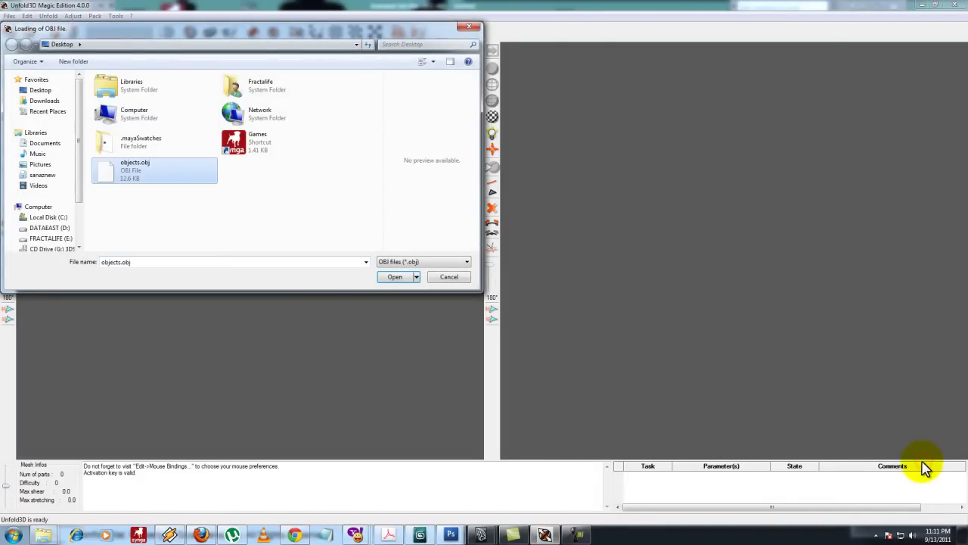
{"action": "left_click", "coordinate": [730, 66]}
{"action": "key", "text": "Return"}
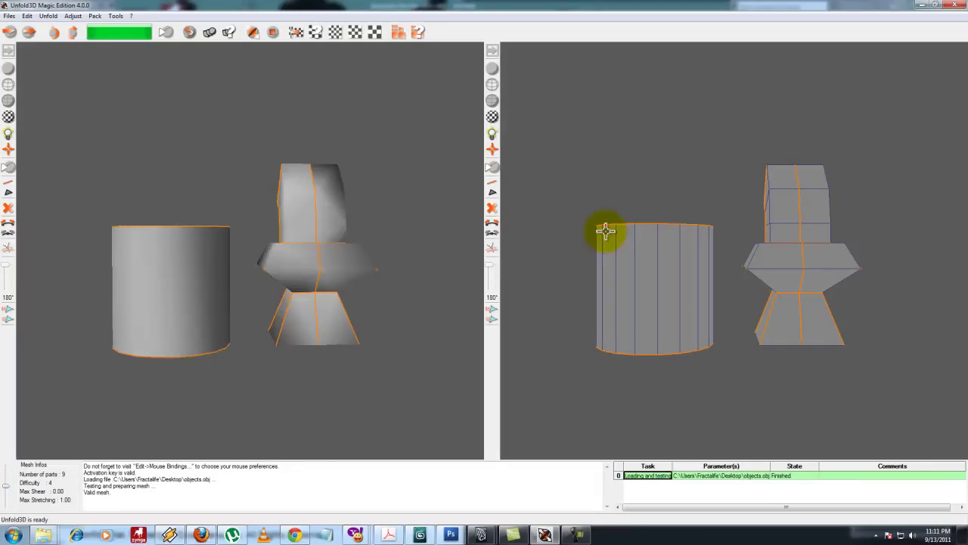
{"action": "left_click_drag", "start_coordinate": [603, 227], "coordinate": [783, 160]}
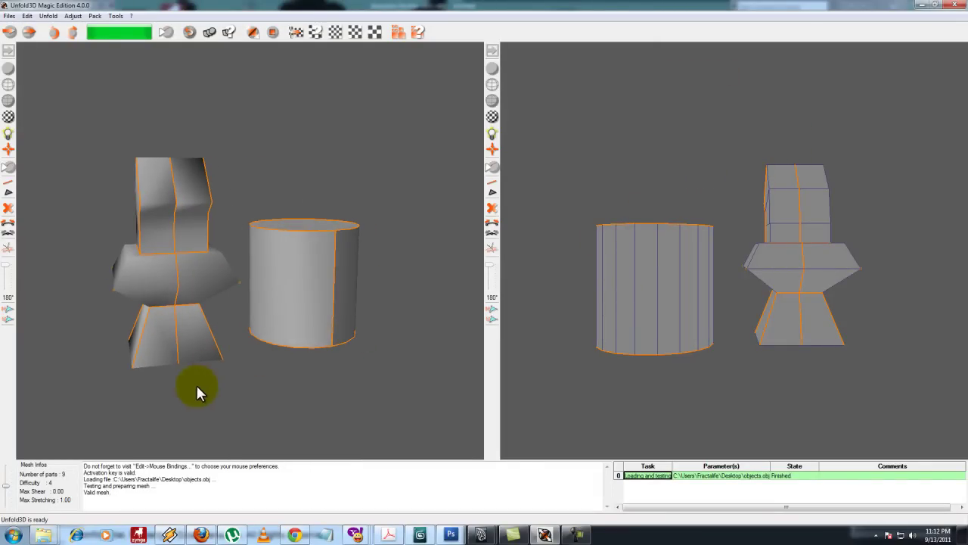
{"action": "left_click", "coordinate": [205, 365]}
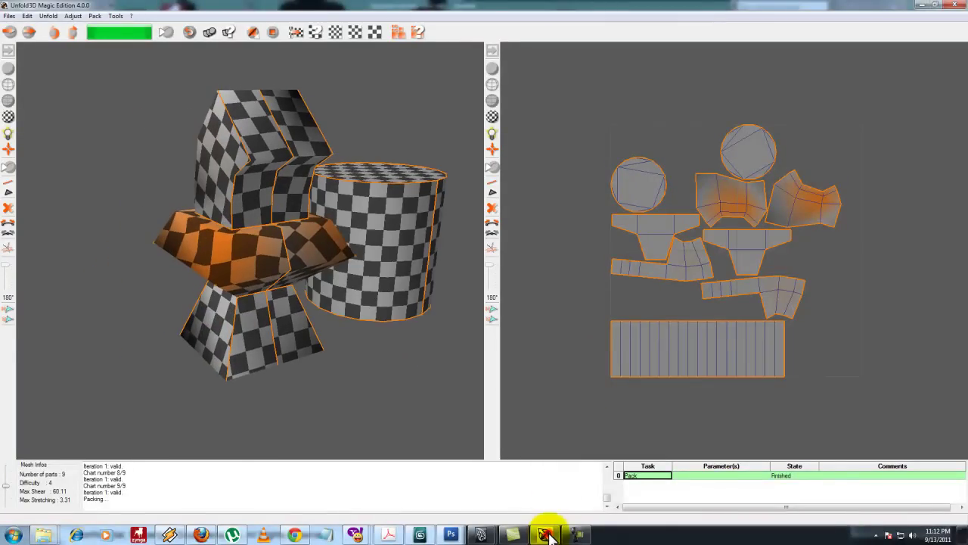
- Cut a seam on a middle-section edge, then re-unfold and repack to 1.25 max stretching
{"action": "left_click", "coordinate": [232, 201]}
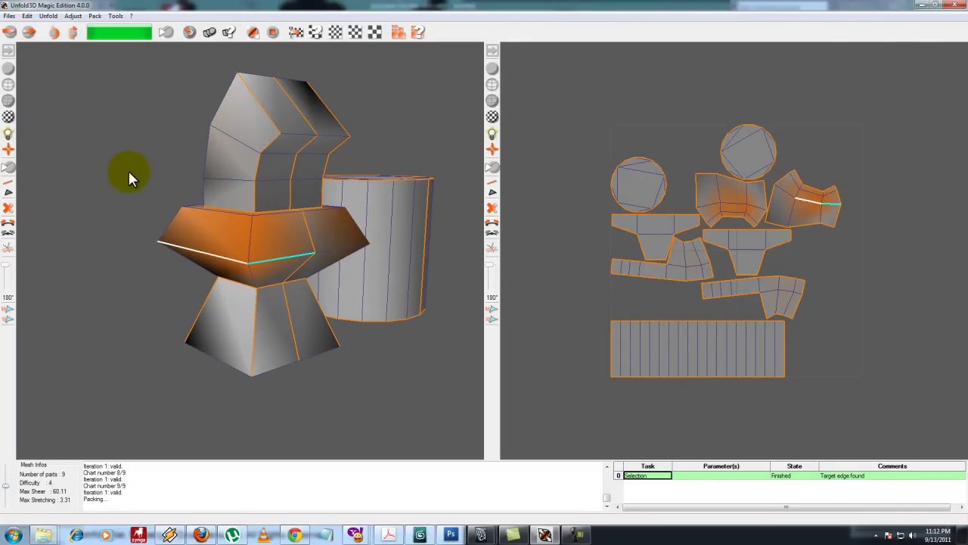
{"action": "left_click", "coordinate": [403, 276]}
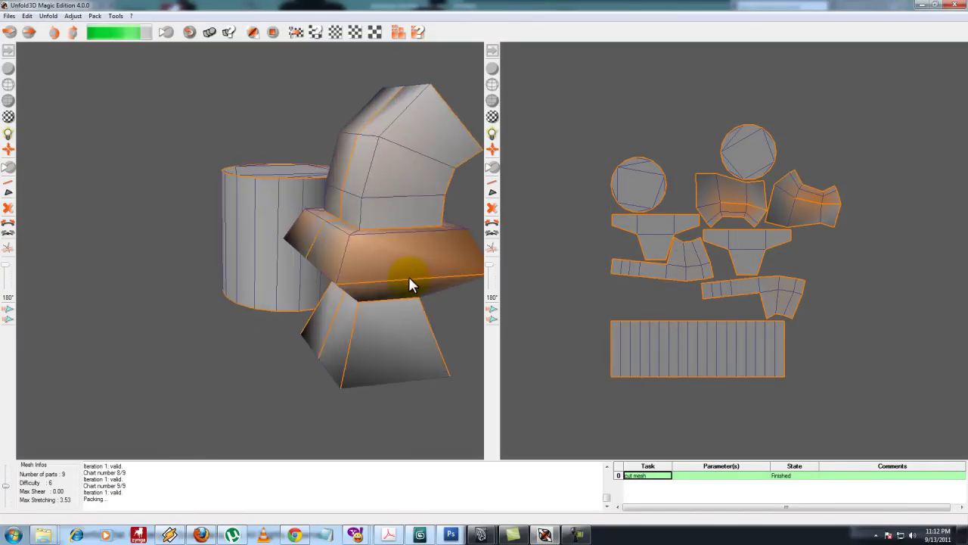
{"action": "mouse_move", "coordinate": [403, 281]}
{"action": "left_mouse_down"}
{"action": "mouse_move", "coordinate": [385, 298]}
{"action": "mouse_move", "coordinate": [277, 264]}
{"action": "mouse_move", "coordinate": [446, 281]}
{"action": "left_mouse_up"}
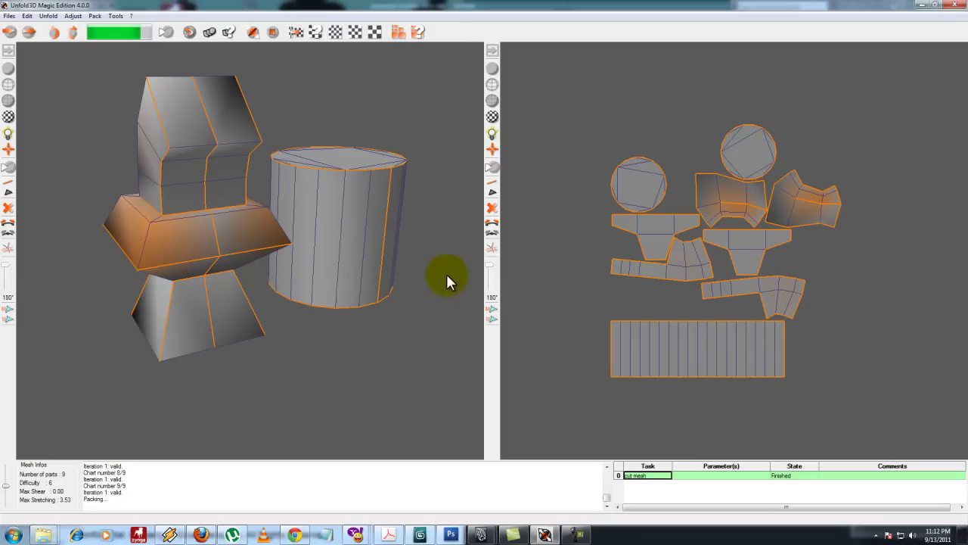
{"action": "right_click", "coordinate": [369, 295]}
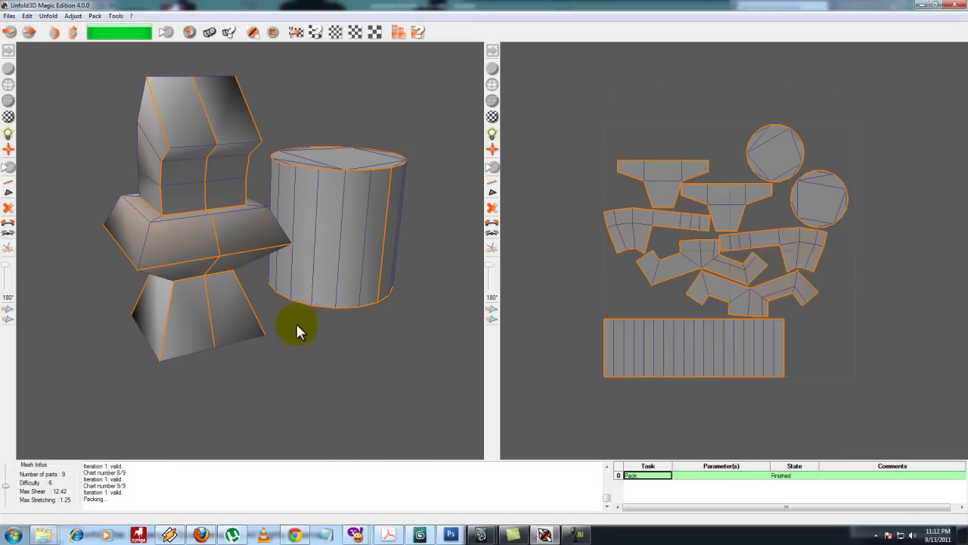
{"action": "left_click", "coordinate": [254, 32]}
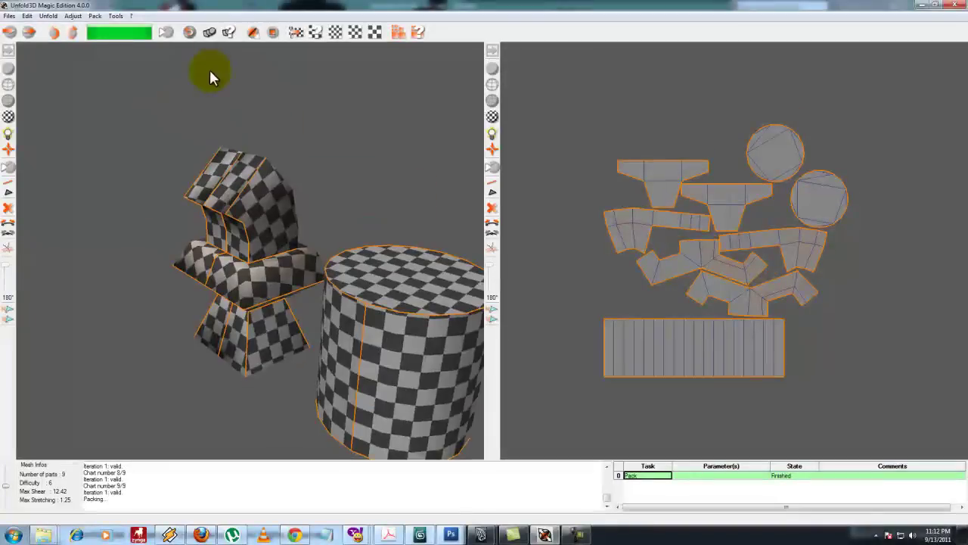
- Hide the checker, inspect the model, and Save As objects_unfold3d.obj on the Desktop
{"action": "left_click_drag", "start_coordinate": [264, 139], "coordinate": [269, 205]}
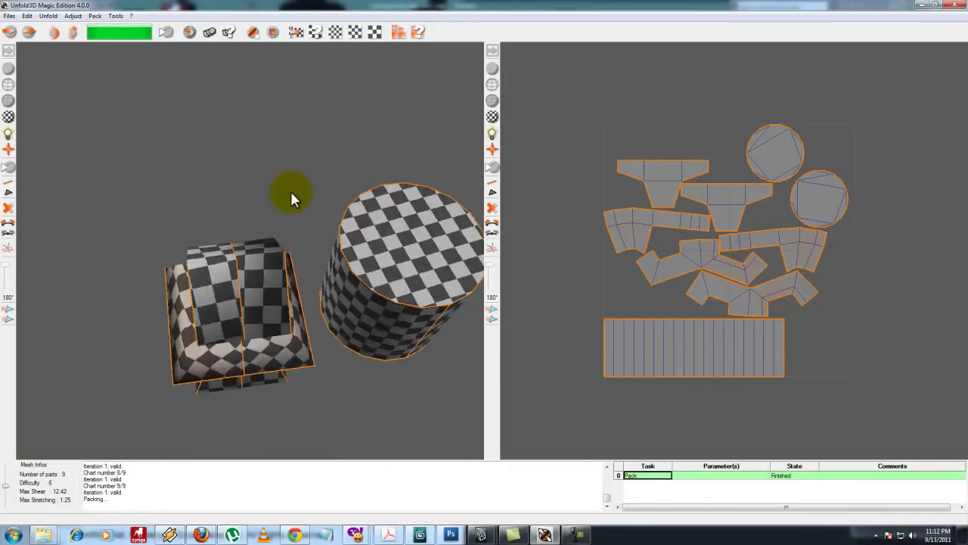
{"action": "key", "text": "t"}
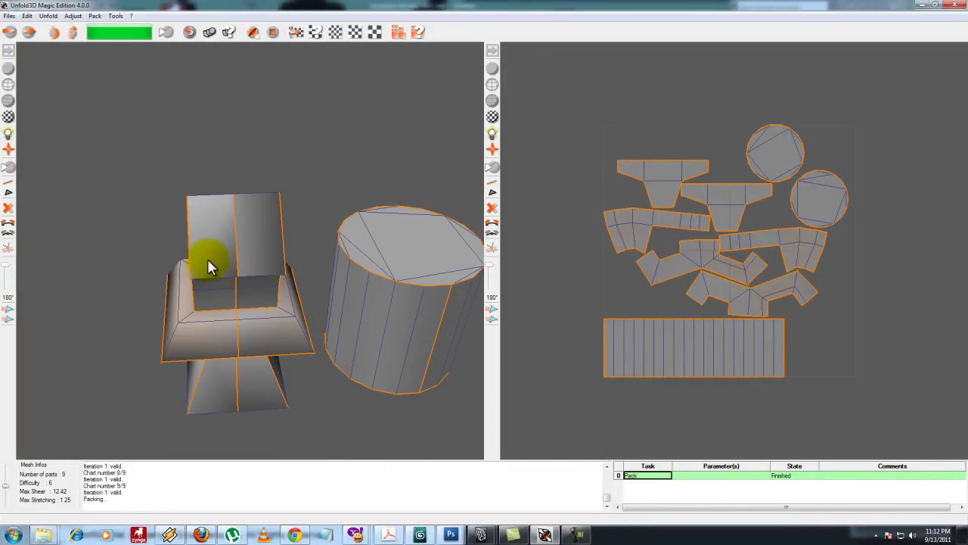
{"action": "mouse_move", "coordinate": [217, 295]}
{"action": "left_mouse_down"}
{"action": "mouse_move", "coordinate": [146, 278]}
{"action": "mouse_move", "coordinate": [216, 281]}
{"action": "mouse_move", "coordinate": [227, 255]}
{"action": "mouse_move", "coordinate": [279, 260]}
{"action": "left_mouse_up"}
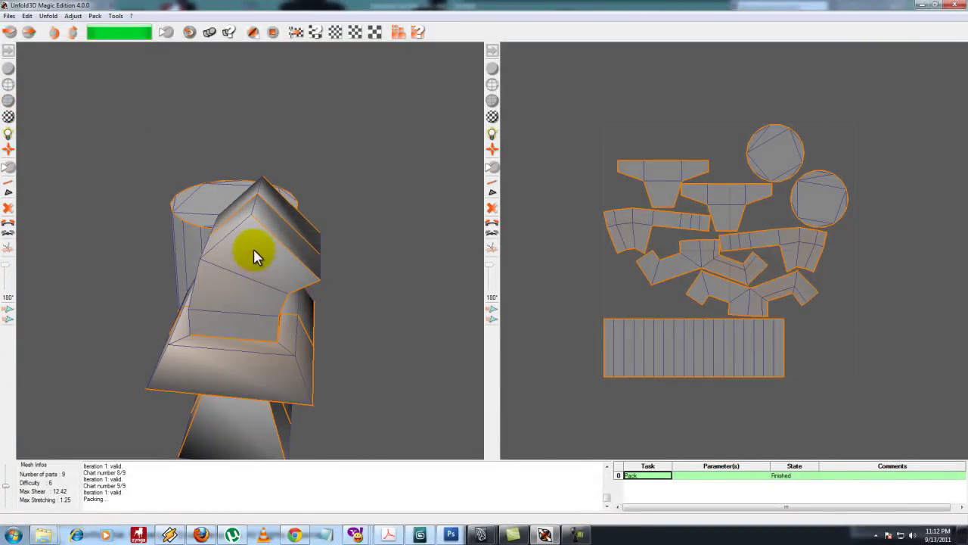
{"action": "middle_click_drag", "start_coordinate": [254, 265], "coordinate": [253, 234]}
{"action": "key", "text": "alt+f"}
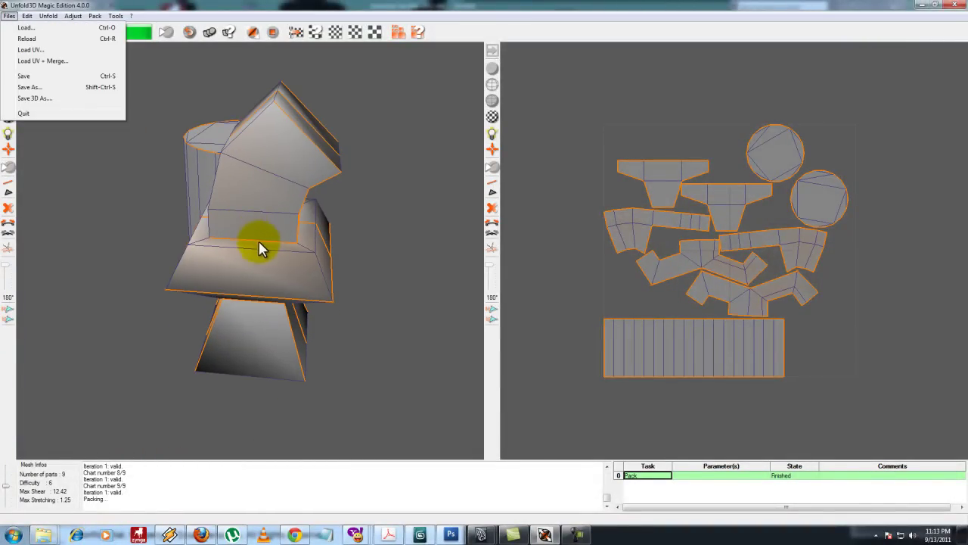
{"action": "key", "text": "s"}
{"action": "key", "text": "alt+f"}
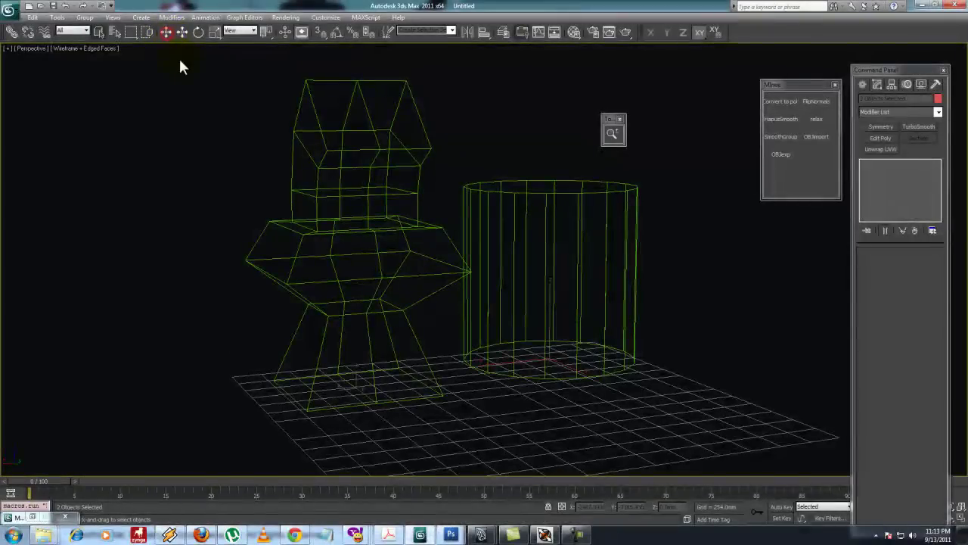
- Import objects_unfold3d.obj as an Editable Poly named default beside the originals
{"action": "mouse_move", "coordinate": [414, 121]}
{"action": "middle_mouse_down", "text": "alt"}
{"action": "mouse_move", "coordinate": [383, 136]}
{"action": "mouse_move", "coordinate": [441, 257]}
{"action": "mouse_move", "coordinate": [369, 226]}
{"action": "mouse_move", "coordinate": [336, 247]}
{"action": "middle_mouse_up", "text": "alt"}
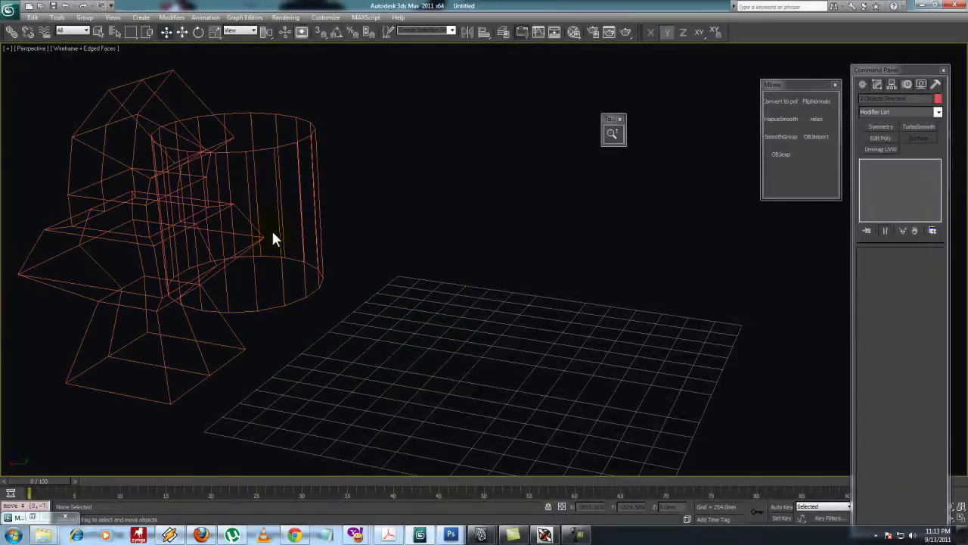
{"action": "key", "text": "F3"}
{"action": "key", "text": "ctrl+i"}
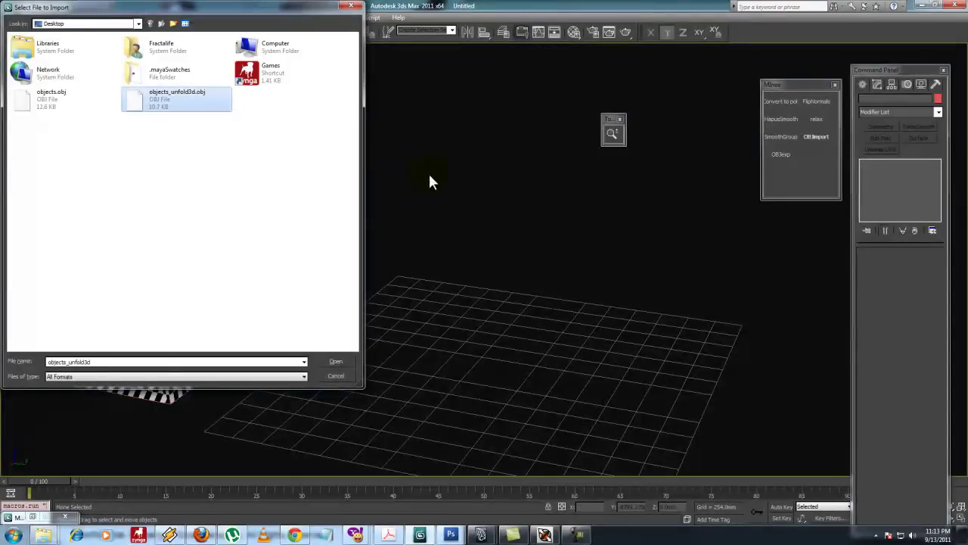
{"action": "key", "text": "Return"}
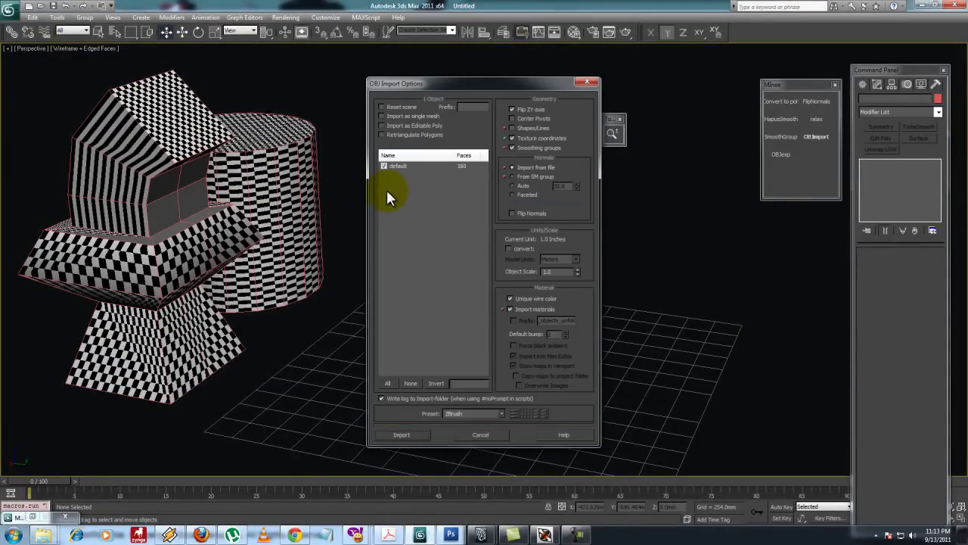
{"action": "key", "text": "Return"}
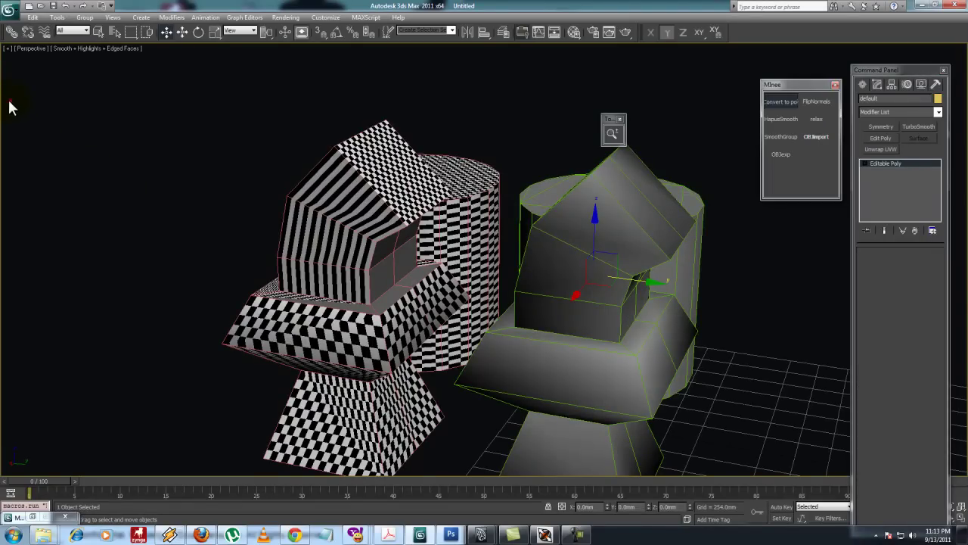
- Assign a Checker map to the diffuse slot with U and V tiling of 10
{"action": "middle_click_drag", "start_coordinate": [221, 229], "coordinate": [241, 229], "text": "alt"}
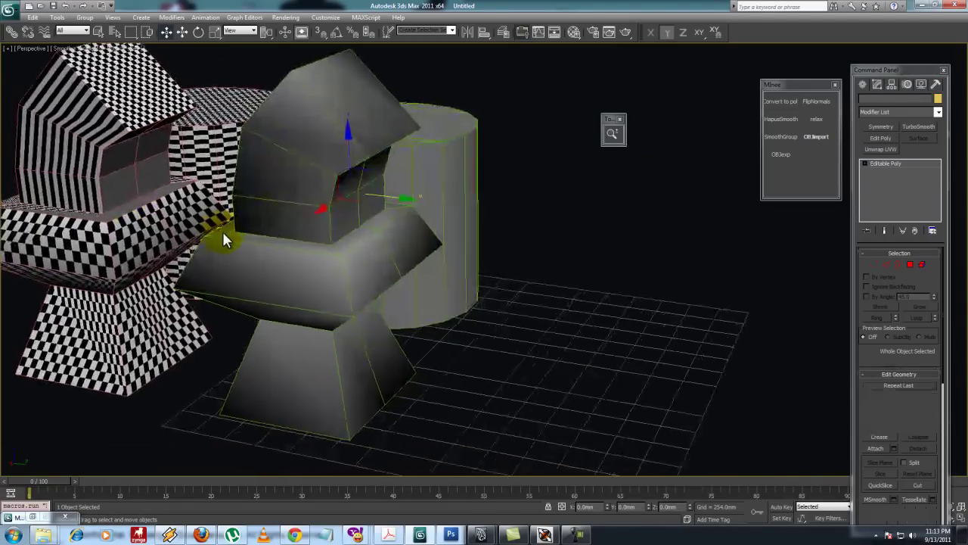
{"action": "key", "text": "m"}
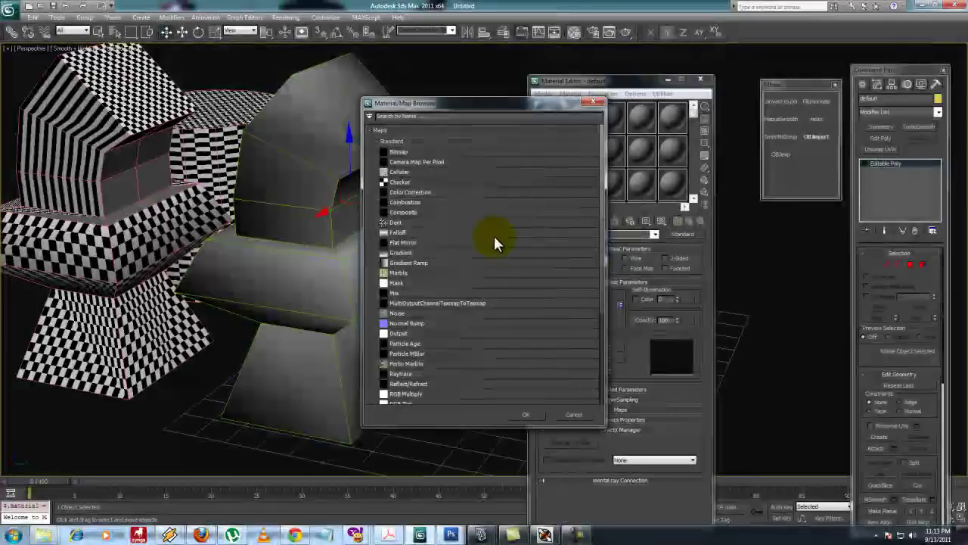
{"action": "double_click", "coordinate": [493, 243]}
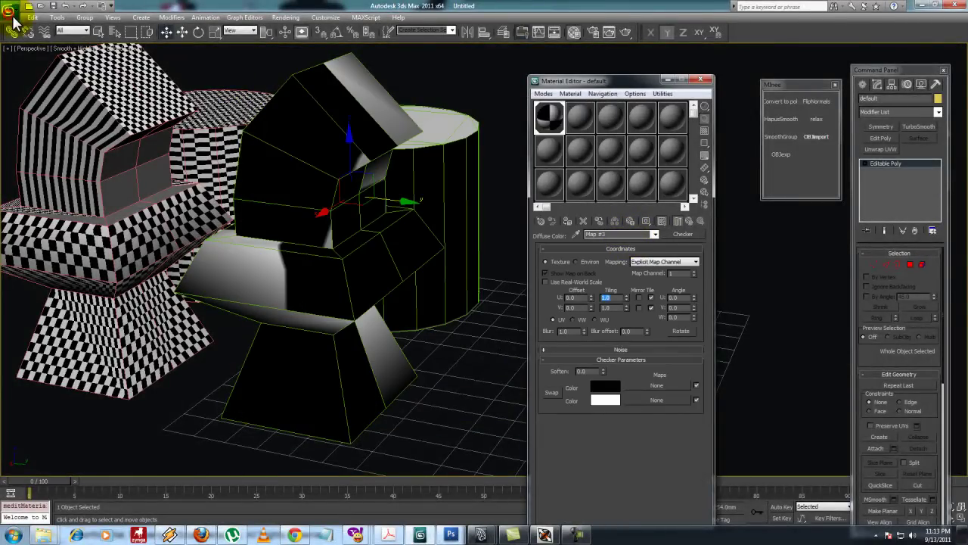
{"action": "type", "text": "10"}
{"action": "key", "text": "Tab"}
{"action": "type", "text": "10"}
{"action": "key", "text": "Return"}
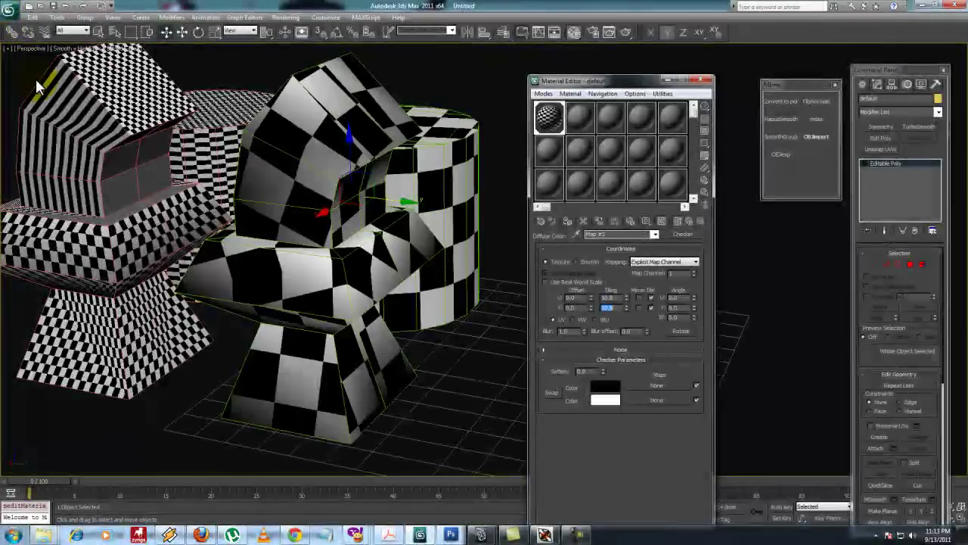
{"action": "key", "text": "m"}
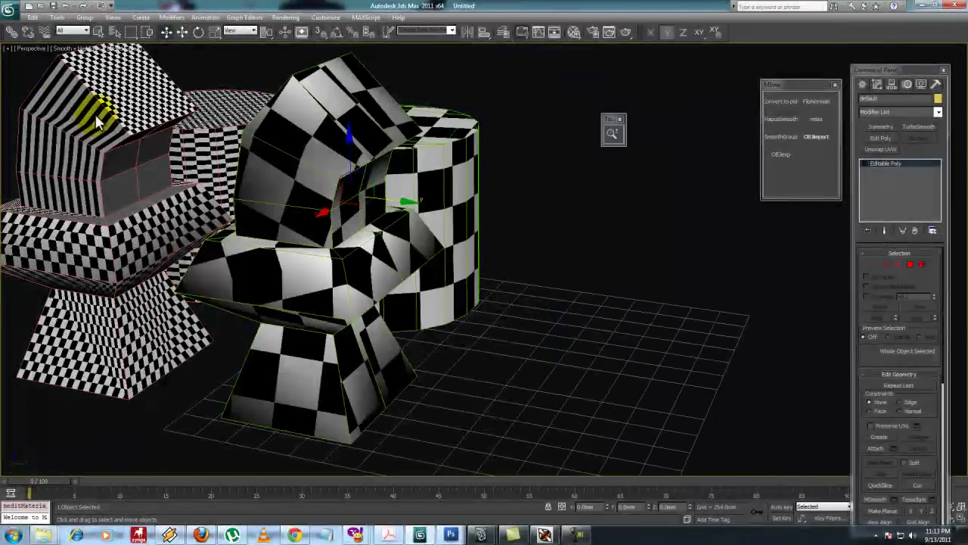
- Compare the checkered models, then raise the checker tiling to 30 in U and V
{"action": "middle_click_drag", "start_coordinate": [96, 121], "coordinate": [456, 454], "text": "alt"}
{"action": "mouse_move", "coordinate": [469, 511]}
{"action": "middle_mouse_down", "text": "alt"}
{"action": "mouse_move", "coordinate": [452, 273]}
{"action": "mouse_move", "coordinate": [625, 229]}
{"action": "middle_mouse_up", "text": "alt"}
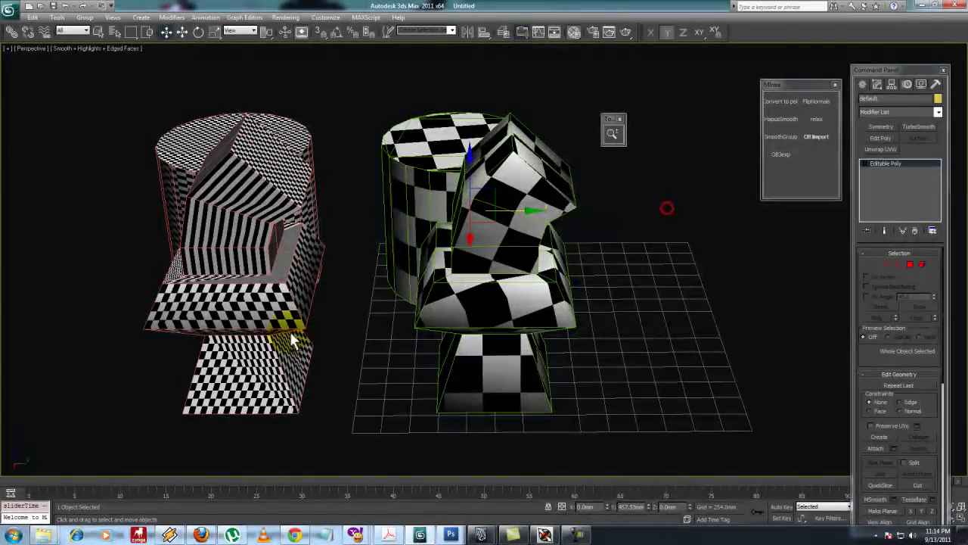
{"action": "key", "text": "m"}
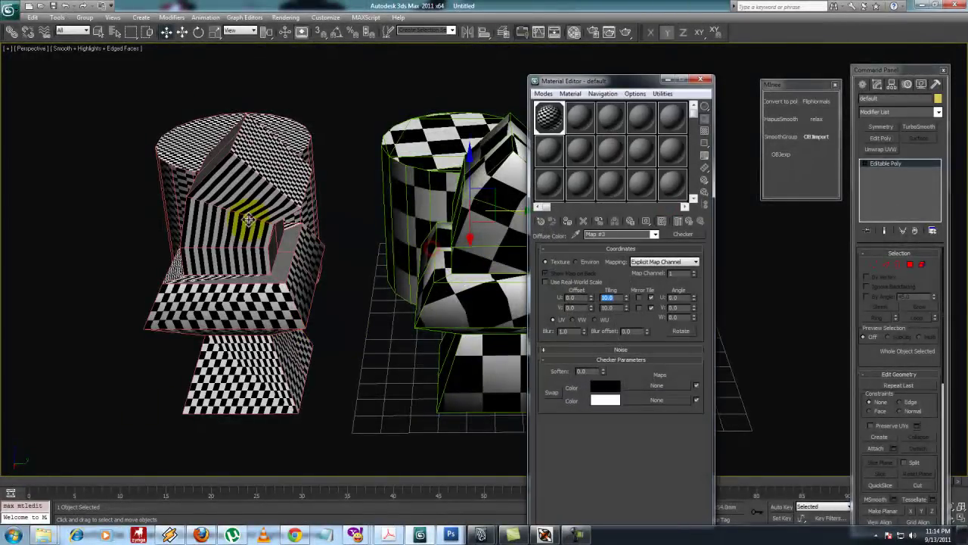
{"action": "type", "text": "0"}
{"action": "key", "text": "Tab"}
{"action": "type", "text": "30"}
{"action": "key", "text": "Return"}
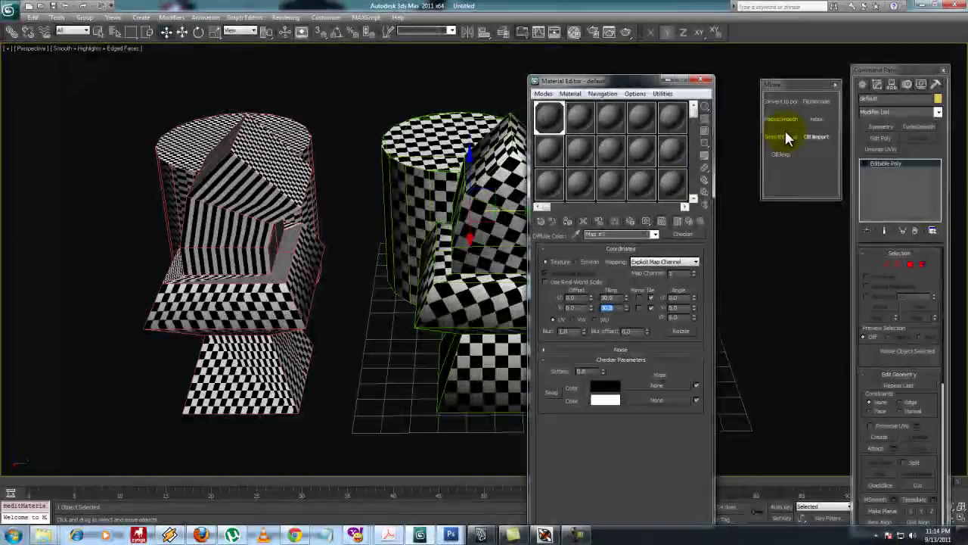
{"action": "left_click", "coordinate": [810, 136]}
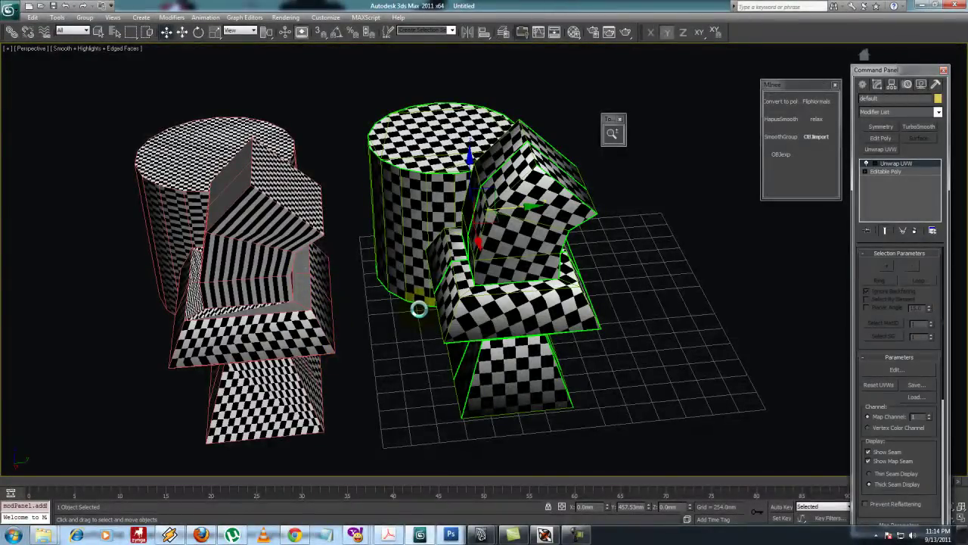
- Apply an Unwrap UVW modifier to the imported mesh with the Ctrl+E shortcut
{"action": "key", "text": "ctrl+e"}
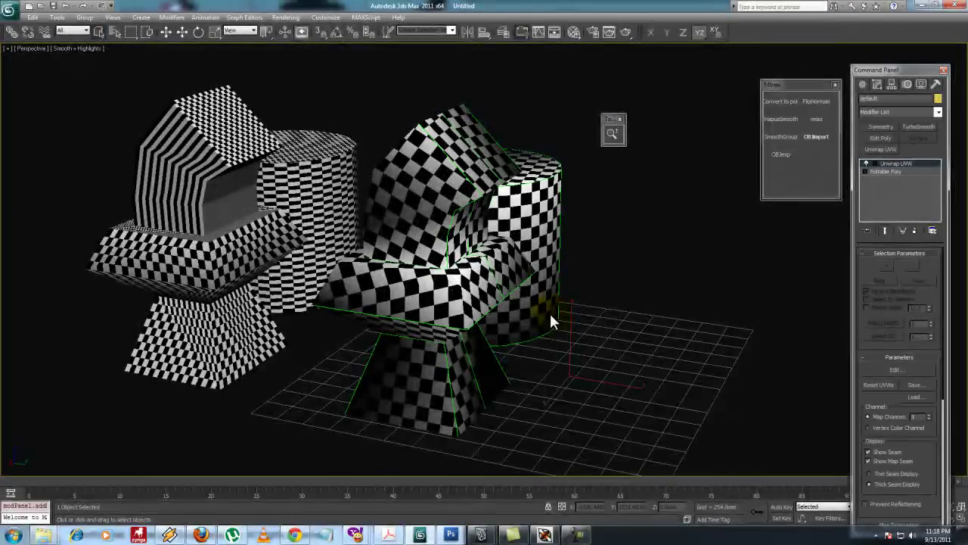
- Open the imported mesh's UV editor at face level with element selection
{"action": "left_click", "coordinate": [784, 103]}
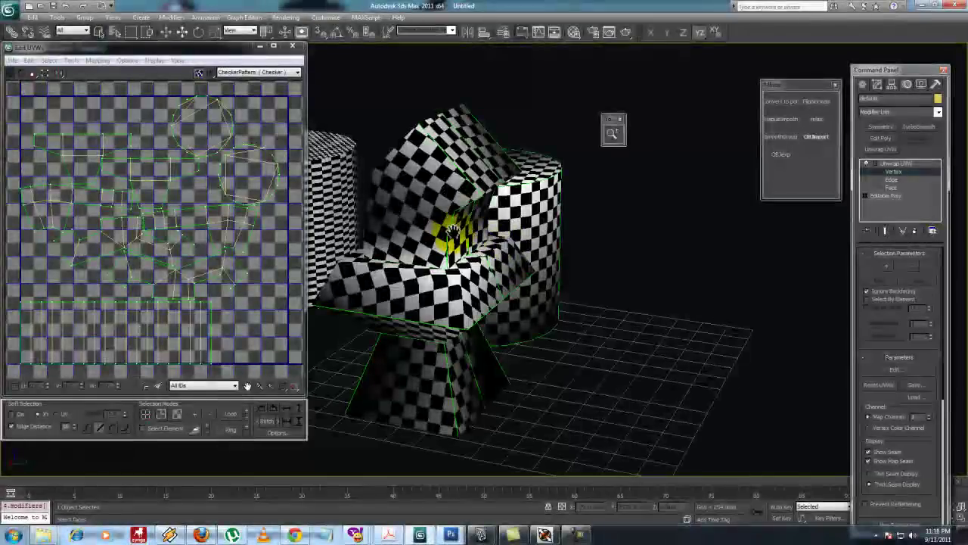
{"action": "left_click", "coordinate": [454, 233]}
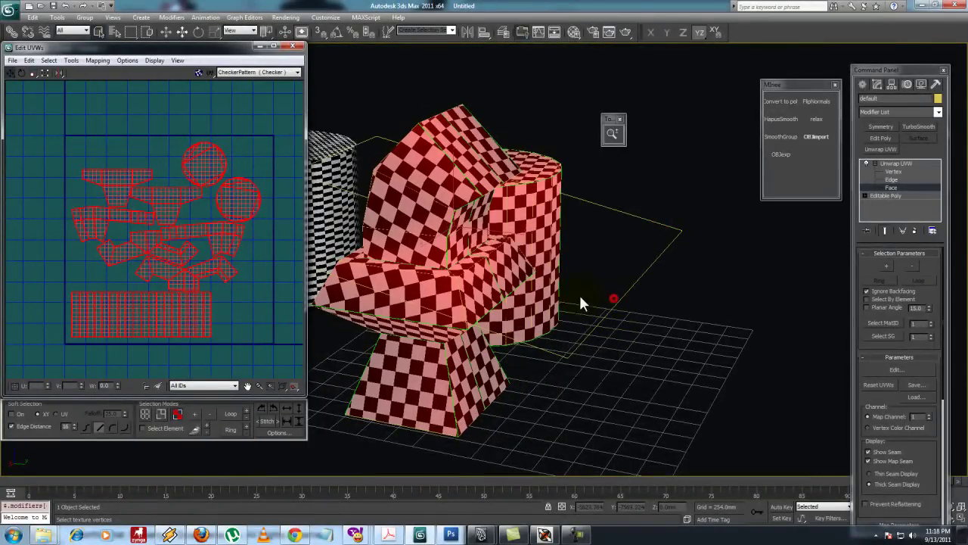
{"action": "left_click", "coordinate": [563, 272]}
{"action": "key", "text": "ctrl+z"}
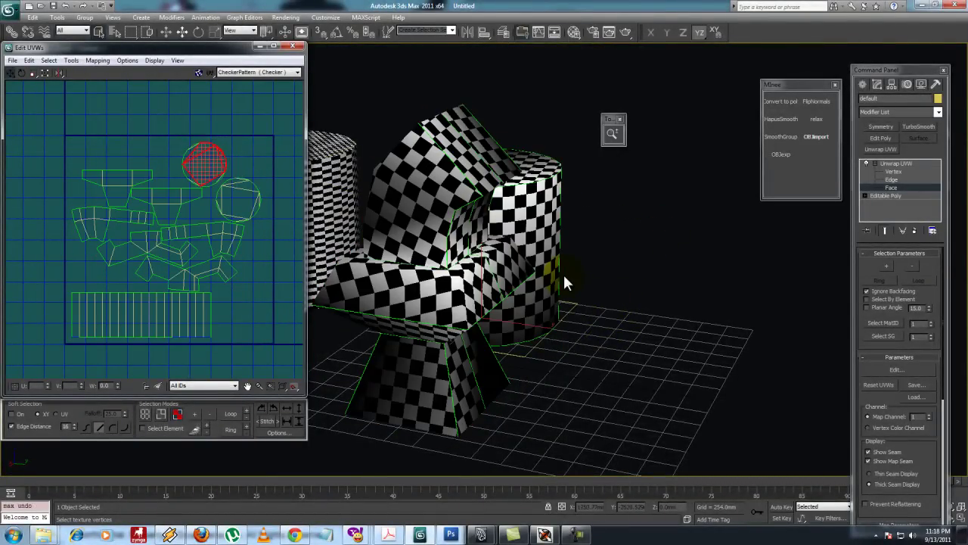
- Select the cylinder cap, pyramid faces and side strips to see their UV islands
{"action": "left_click", "coordinate": [698, 78]}
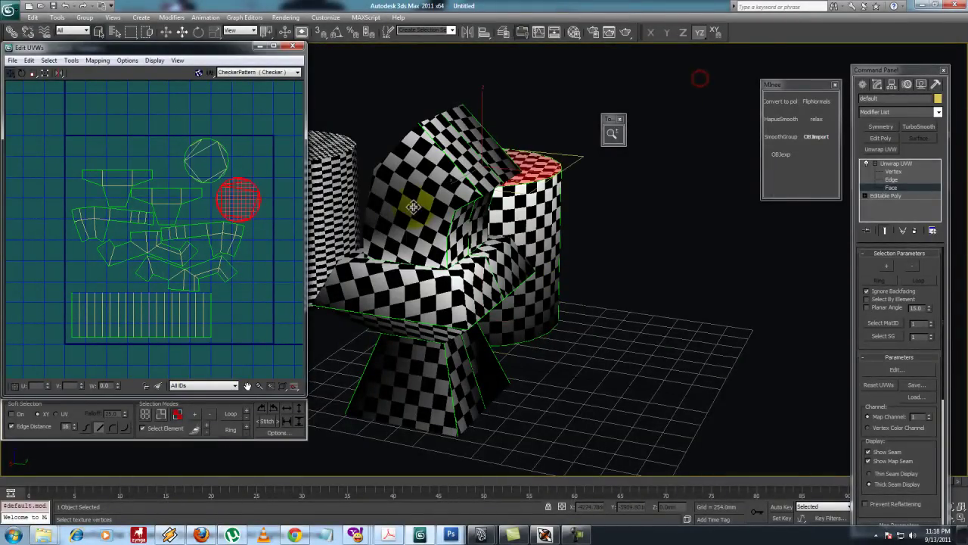
{"action": "left_click", "coordinate": [477, 219]}
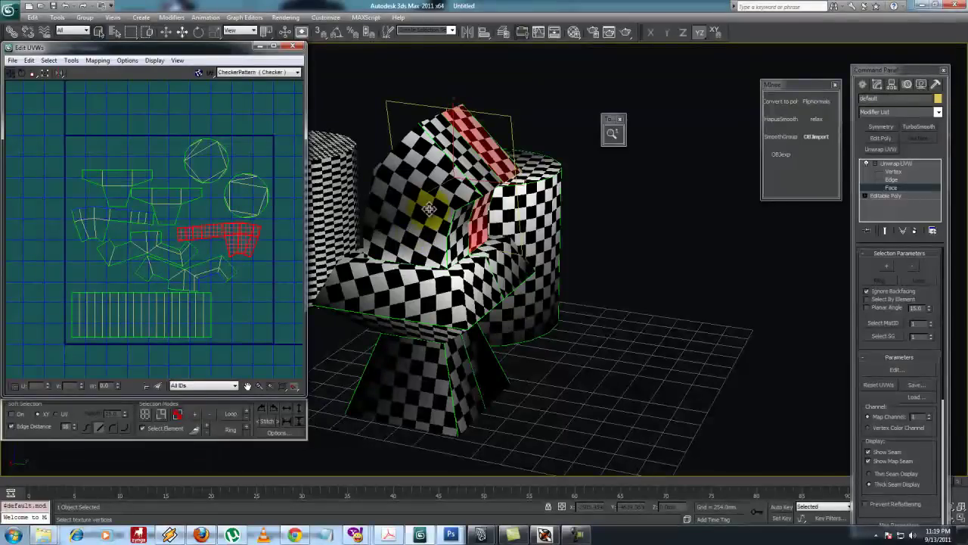
{"action": "left_click", "coordinate": [479, 218]}
{"action": "left_click", "coordinate": [499, 226]}
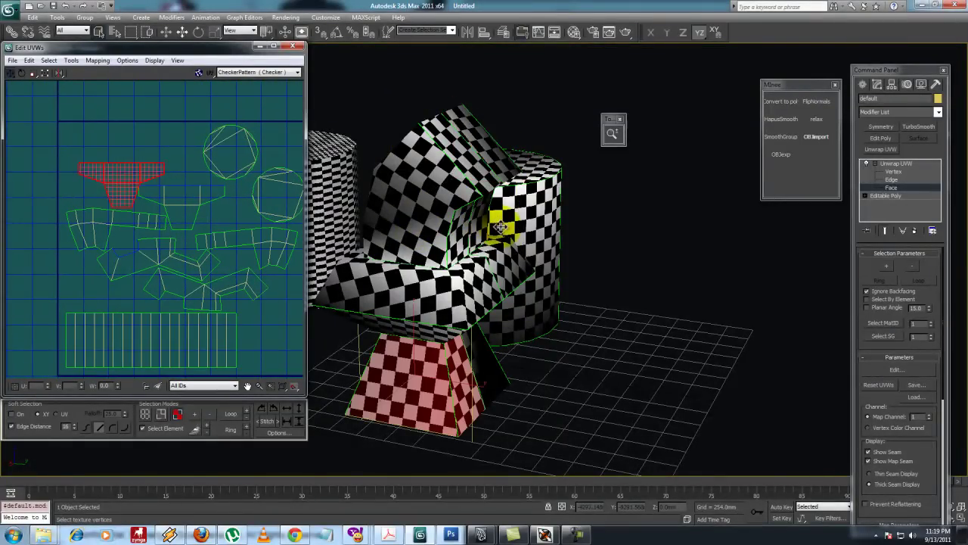
{"action": "left_click", "coordinate": [499, 221]}
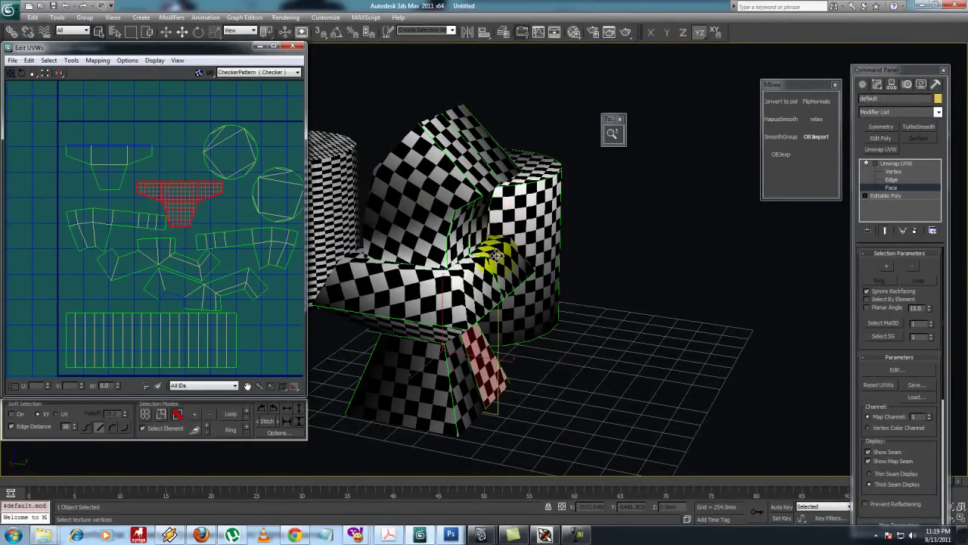
{"action": "left_click", "coordinate": [499, 244]}
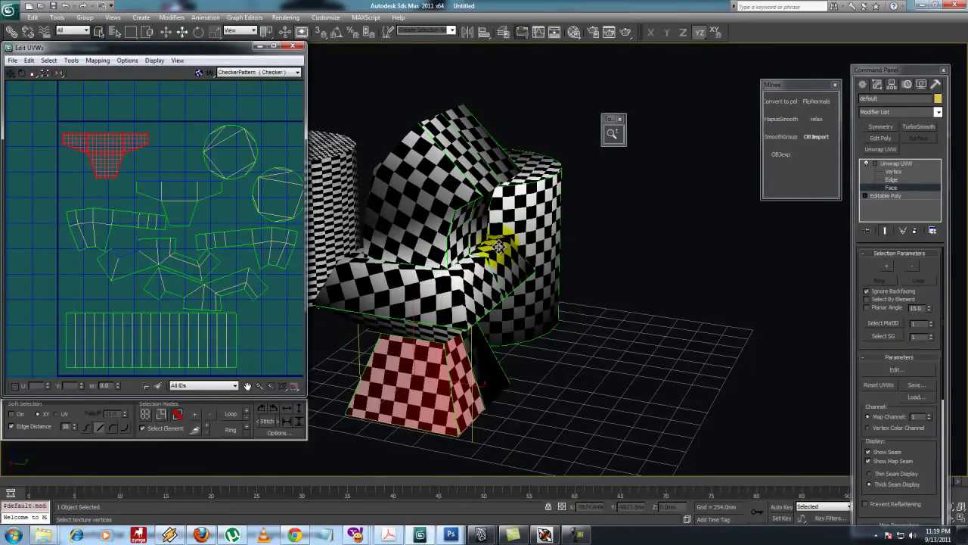
{"action": "left_click", "coordinate": [503, 247]}
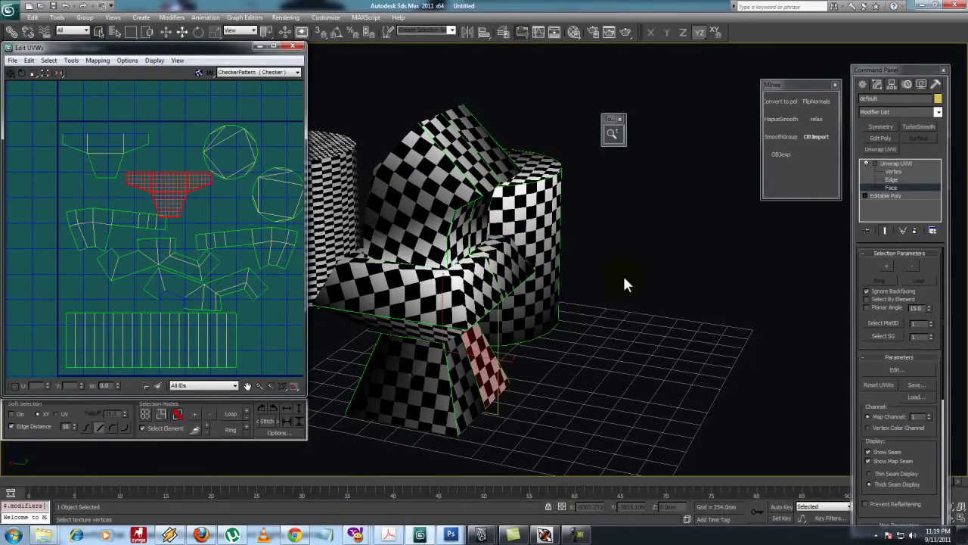
{"action": "left_click", "coordinate": [564, 271]}
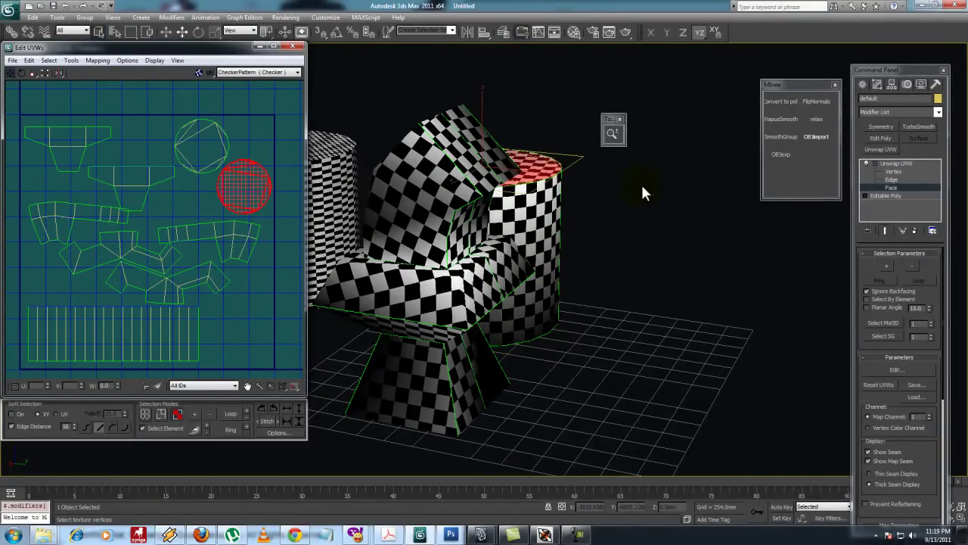
- Reposition a UV island, then select further face groups to match their islands
{"action": "key", "text": "ctrl+z"}
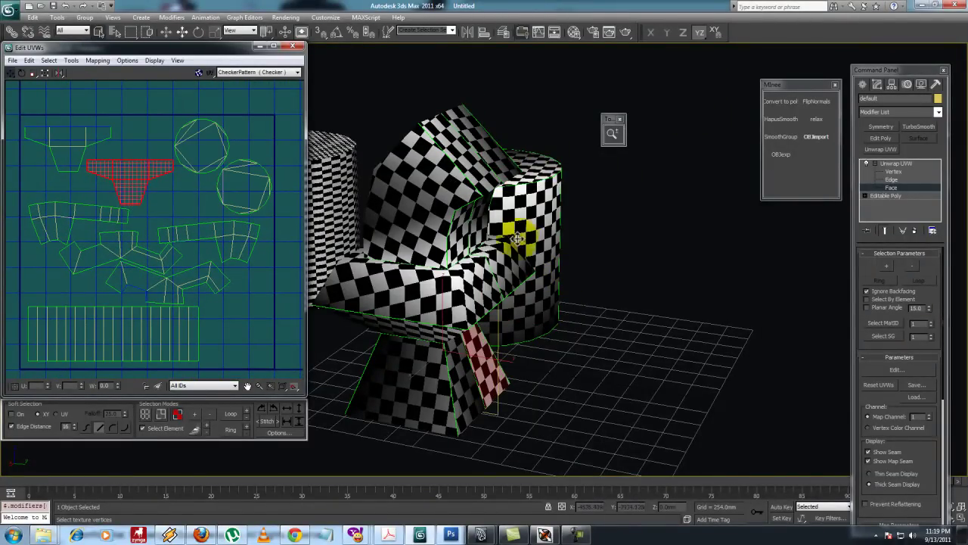
{"action": "key", "text": "ctrl+z"}
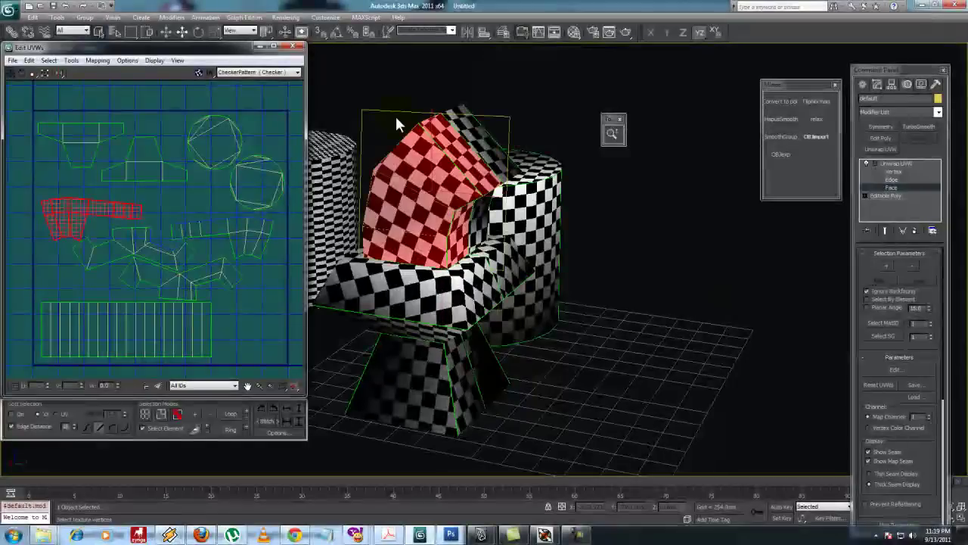
{"action": "left_click_drag", "start_coordinate": [209, 107], "coordinate": [222, 170]}
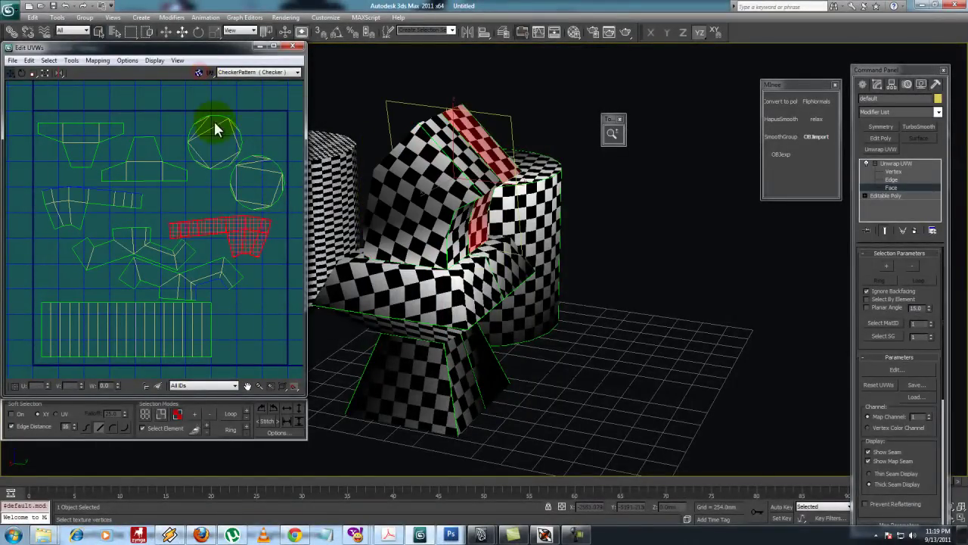
{"action": "left_click", "coordinate": [89, 312]}
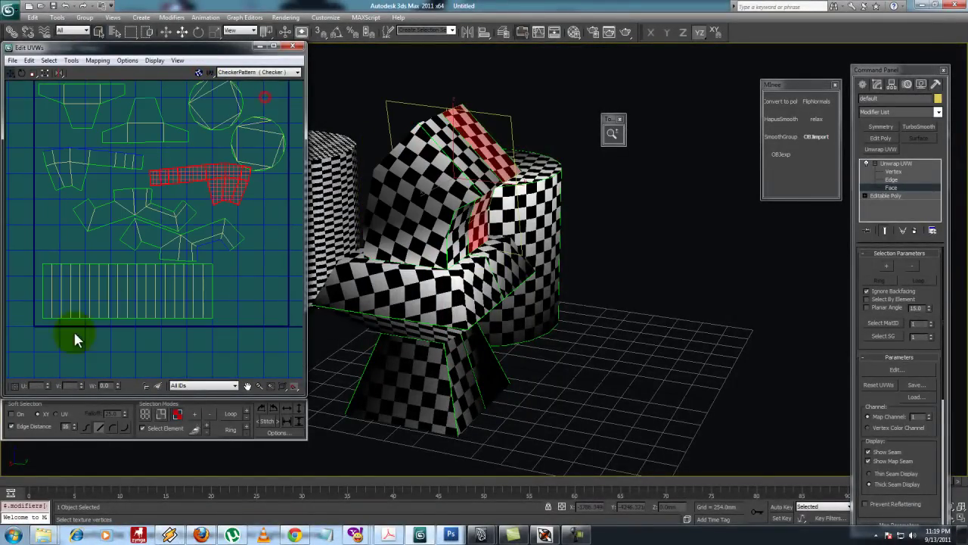
{"action": "left_click", "coordinate": [886, 187]}
{"action": "left_click", "coordinate": [519, 190]}
{"action": "left_click", "coordinate": [279, 96]}
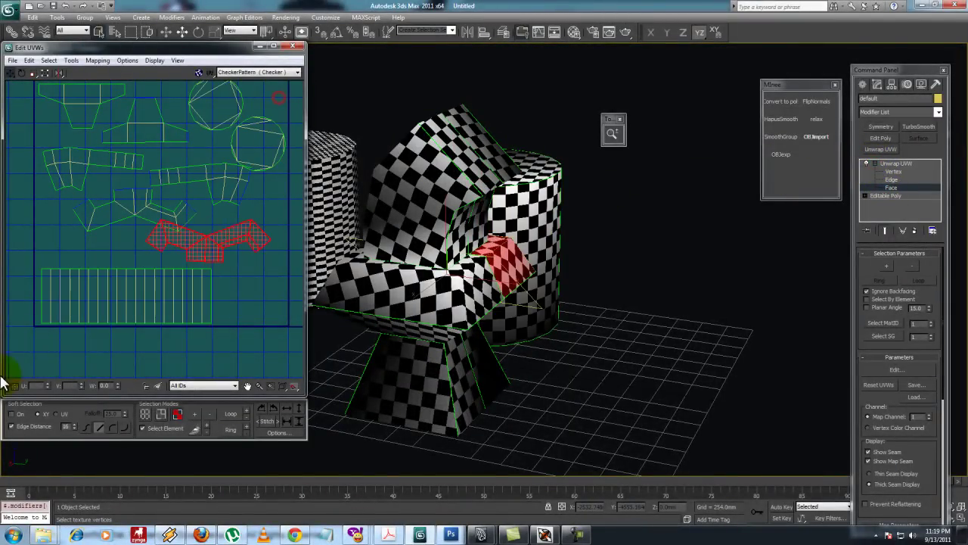
{"action": "left_click", "coordinate": [889, 187]}
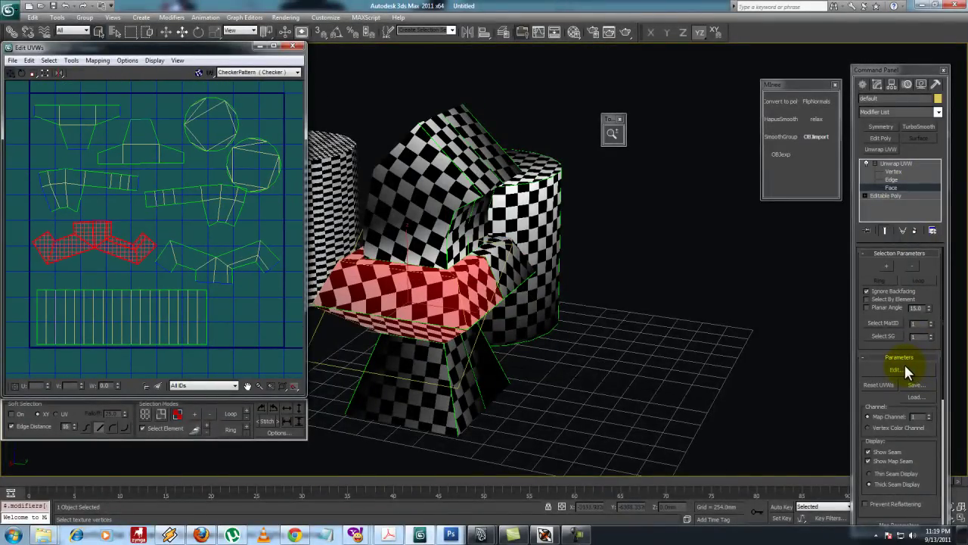
{"action": "left_click", "coordinate": [889, 187]}
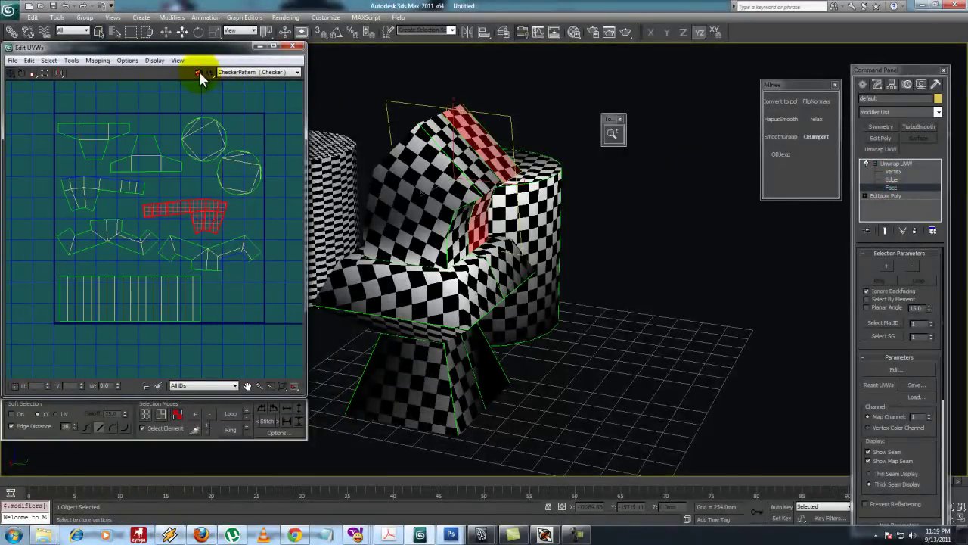
- Set the Render UVs fill mode to Solid
{"action": "key", "text": "alt+t"}
{"action": "left_click", "coordinate": [185, 231]}
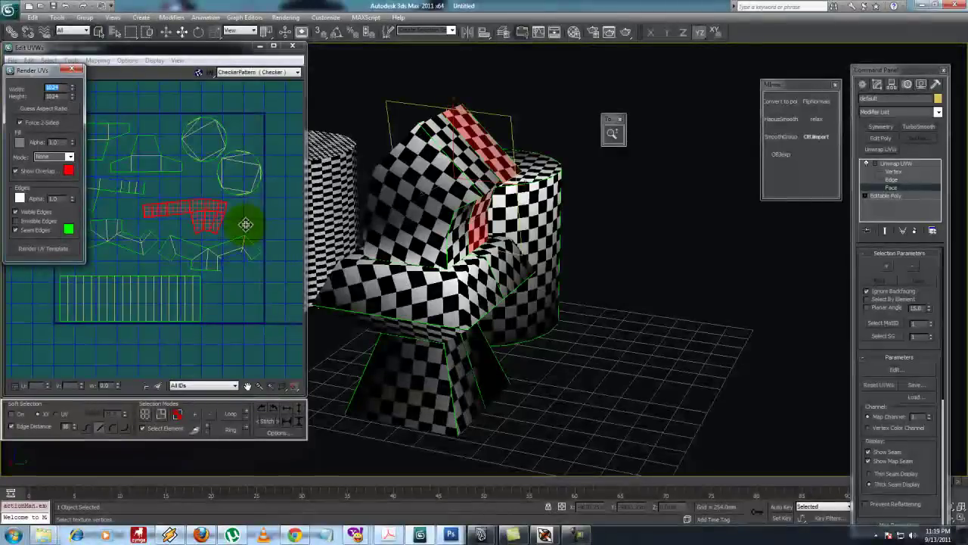
{"action": "left_click", "coordinate": [53, 156]}
{"action": "key", "text": "Down"}
{"action": "key", "text": "Return"}
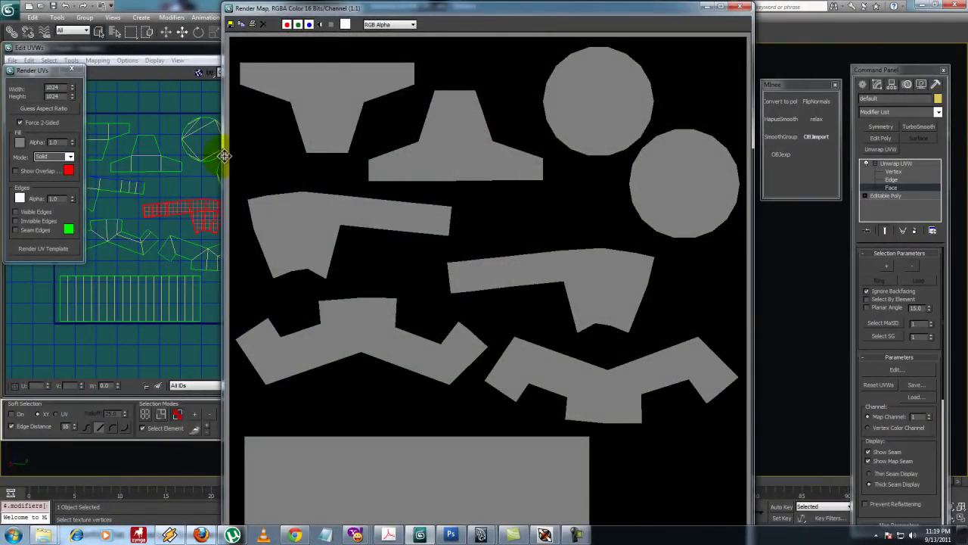
- Render the 1024×1024 UV template and inspect the result
{"action": "scroll", "coordinate": [205, 155], "scroll_direction": "down", "scroll_amount": 1}
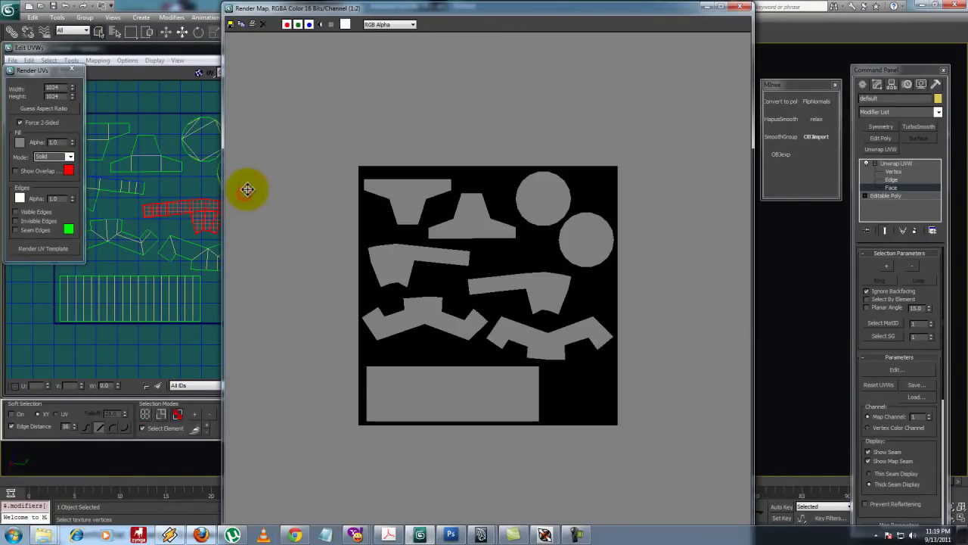
{"action": "left_click", "coordinate": [251, 240]}
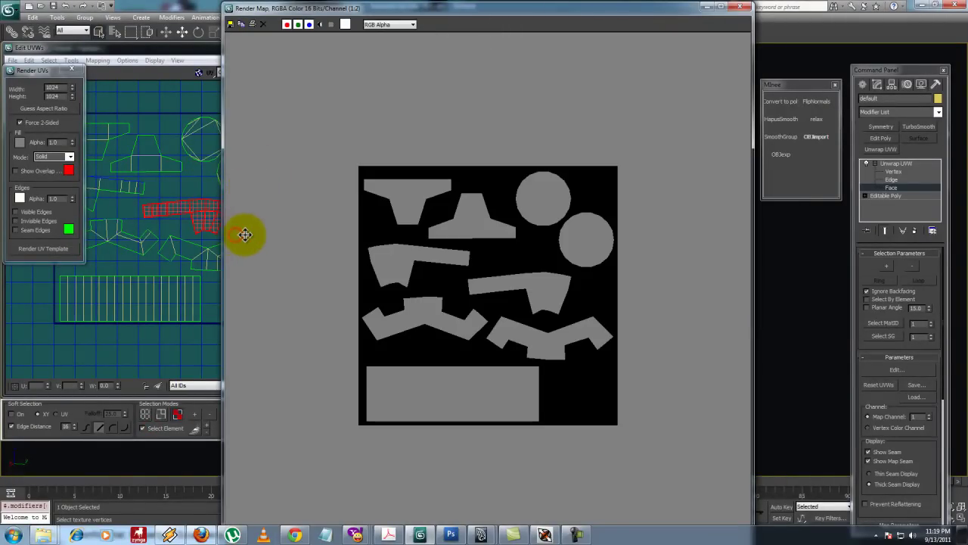
{"action": "scroll", "coordinate": [252, 235], "scroll_direction": "up", "scroll_amount": 1}
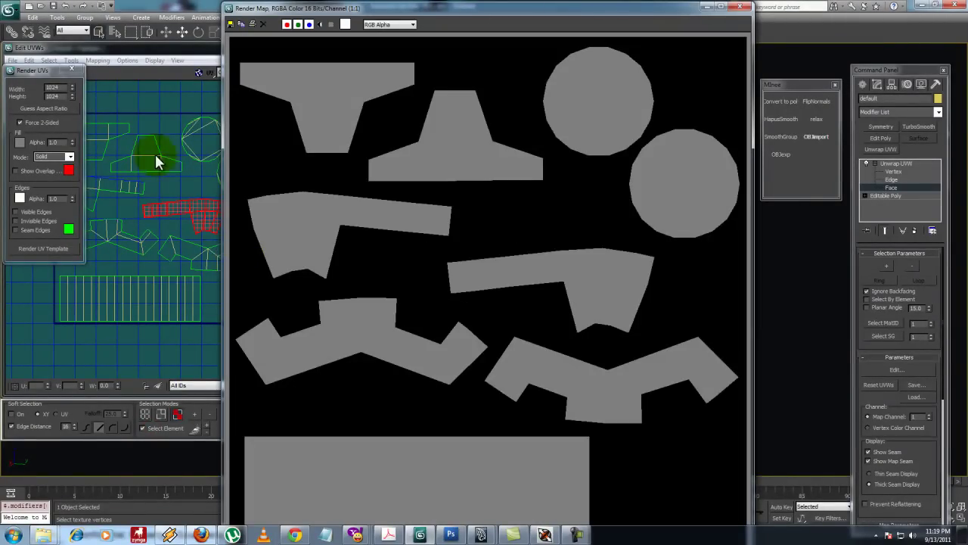
{"action": "scroll", "coordinate": [168, 175], "scroll_direction": "down", "scroll_amount": 1}
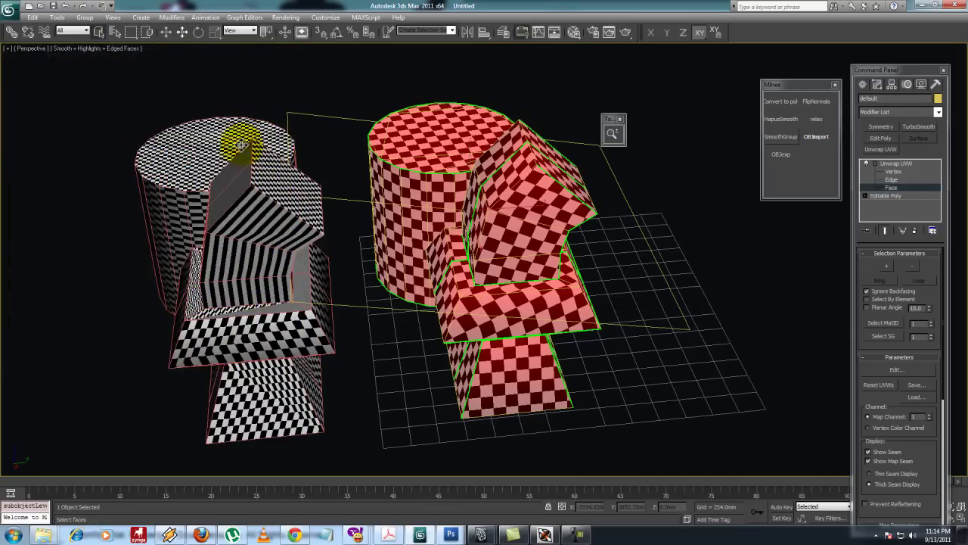
- Collapse Unwrap UVW into the Editable Poly and enter vertex mode with Move
{"action": "key", "text": "ctrl+p"}
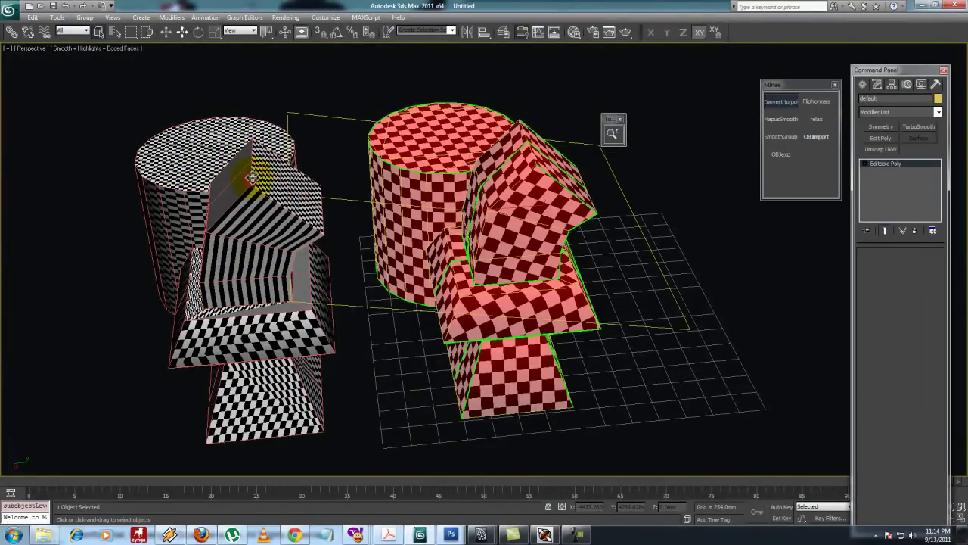
{"action": "middle_click_drag", "start_coordinate": [133, 176], "coordinate": [162, 190], "text": "alt"}
{"action": "key", "text": "1"}
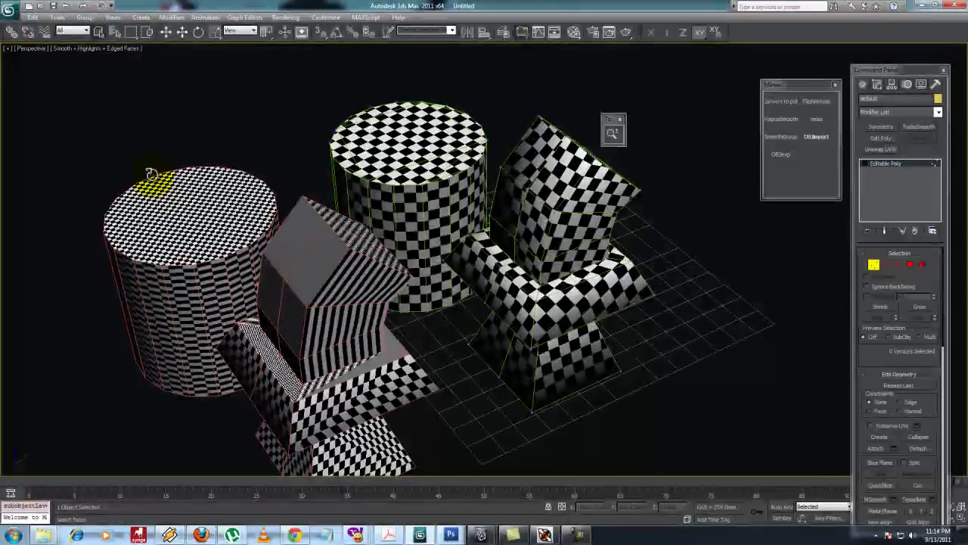
{"action": "key", "text": "w"}
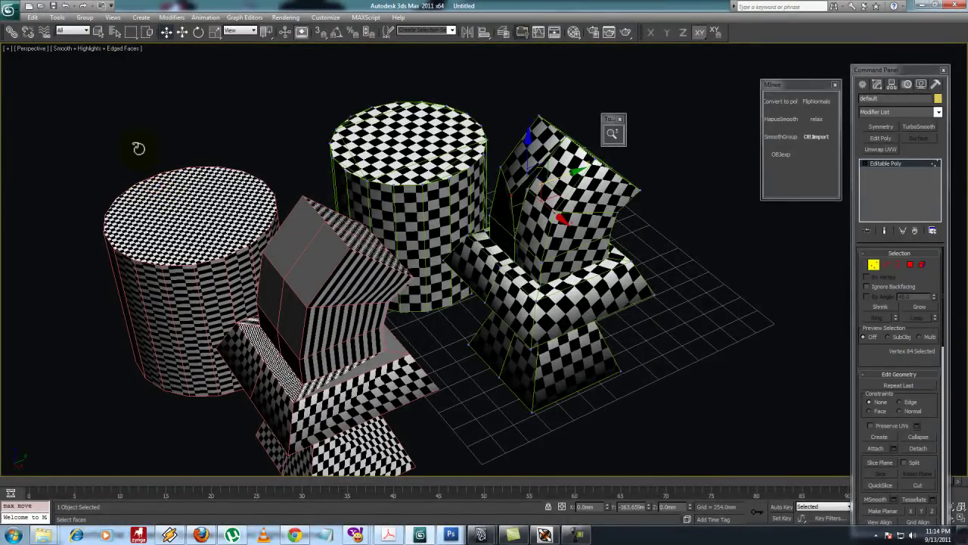
{"action": "middle_click_drag", "start_coordinate": [138, 149], "coordinate": [149, 164], "text": "alt"}
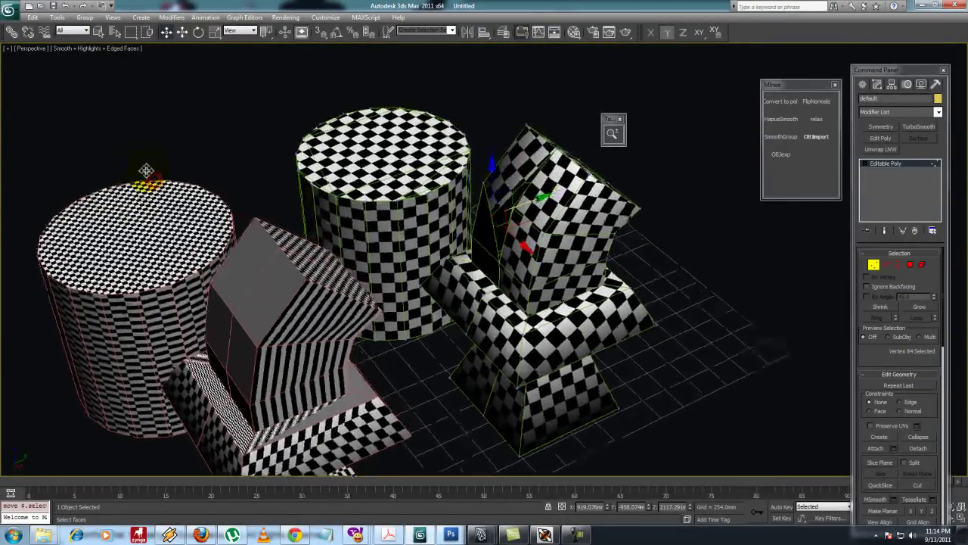
{"action": "scroll", "coordinate": [104, 203], "scroll_direction": "up", "scroll_amount": 4}
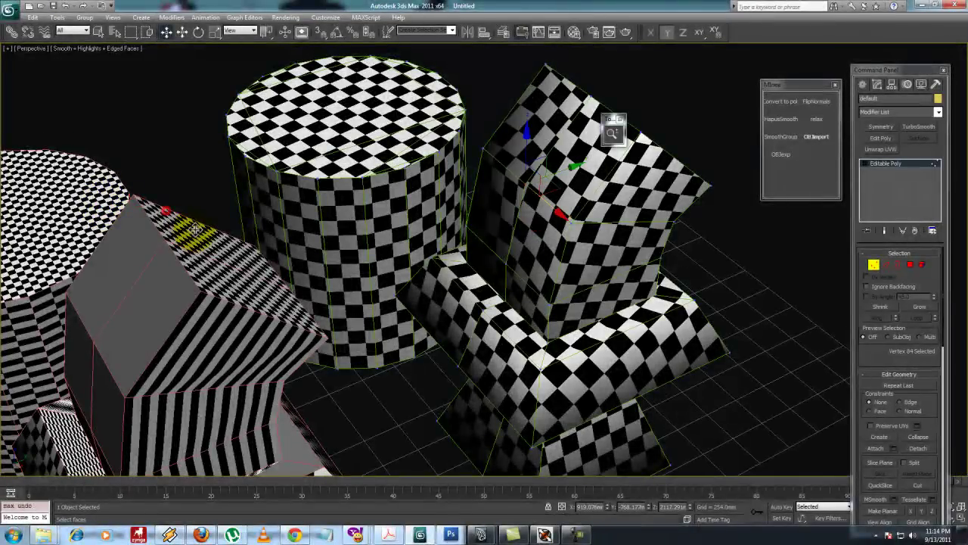
- Move vertices on the right model to confirm faces split at the UV seams
{"action": "left_click_drag", "start_coordinate": [200, 217], "coordinate": [230, 277]}
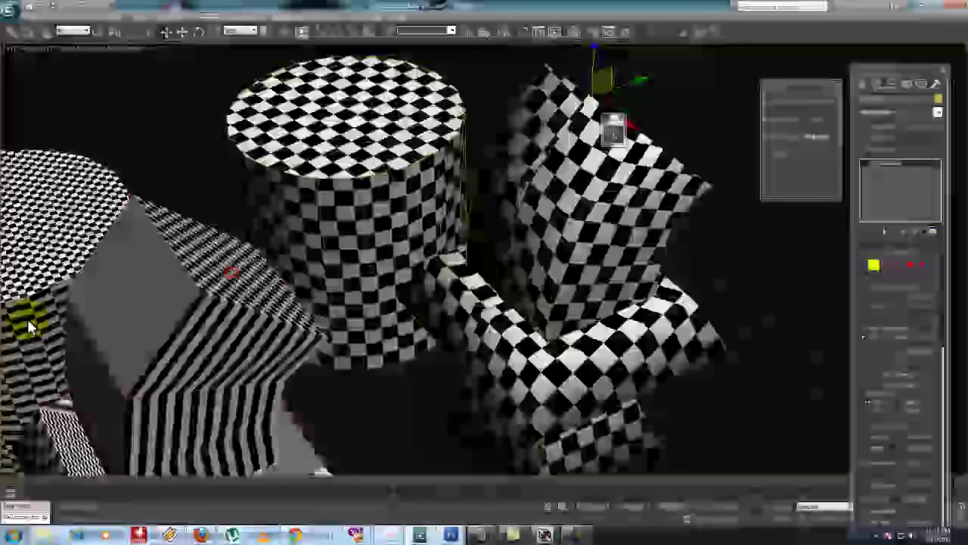
{"action": "left_click", "coordinate": [97, 292]}
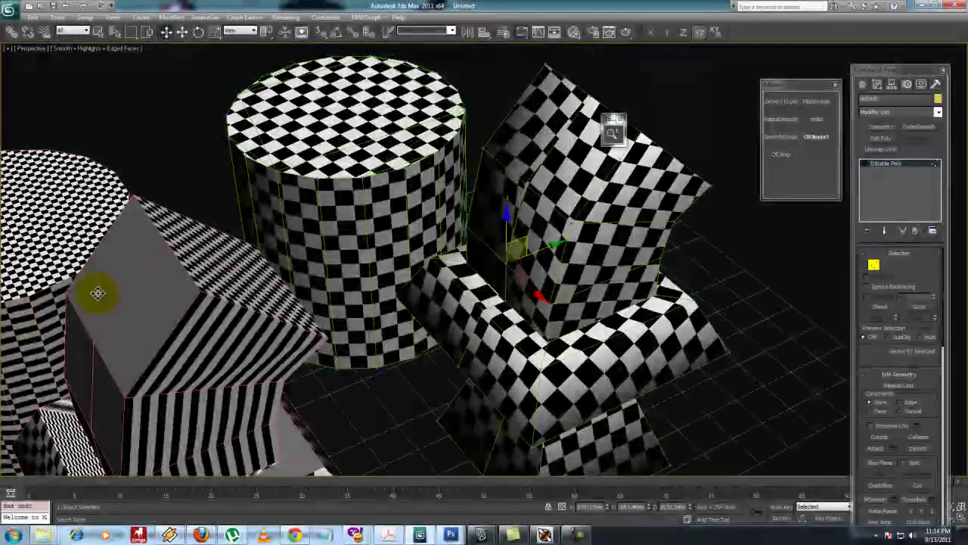
{"action": "left_click_drag", "start_coordinate": [231, 249], "coordinate": [223, 236]}
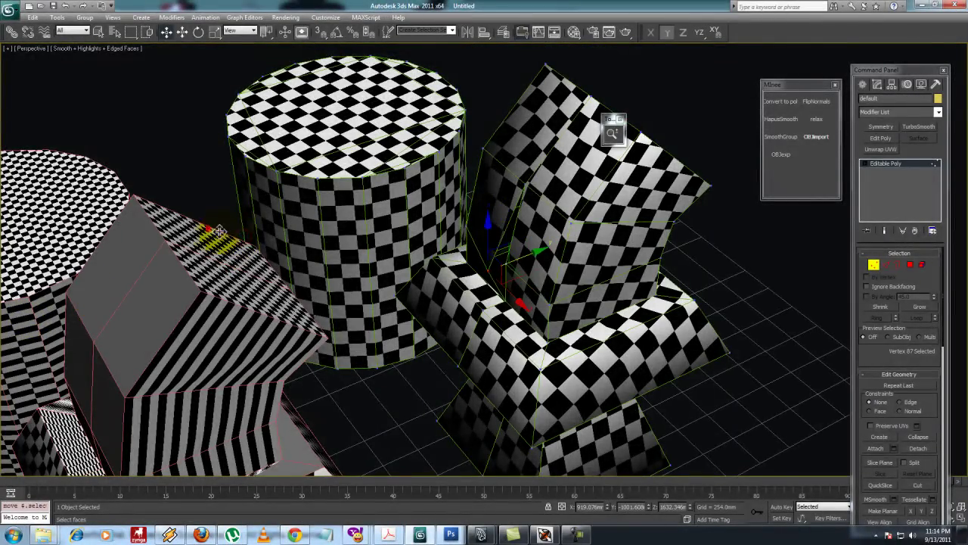
{"action": "mouse_move", "coordinate": [257, 235]}
{"action": "middle_mouse_down", "text": "alt"}
{"action": "mouse_move", "coordinate": [144, 200]}
{"action": "mouse_move", "coordinate": [104, 213]}
{"action": "middle_mouse_up", "text": "alt"}
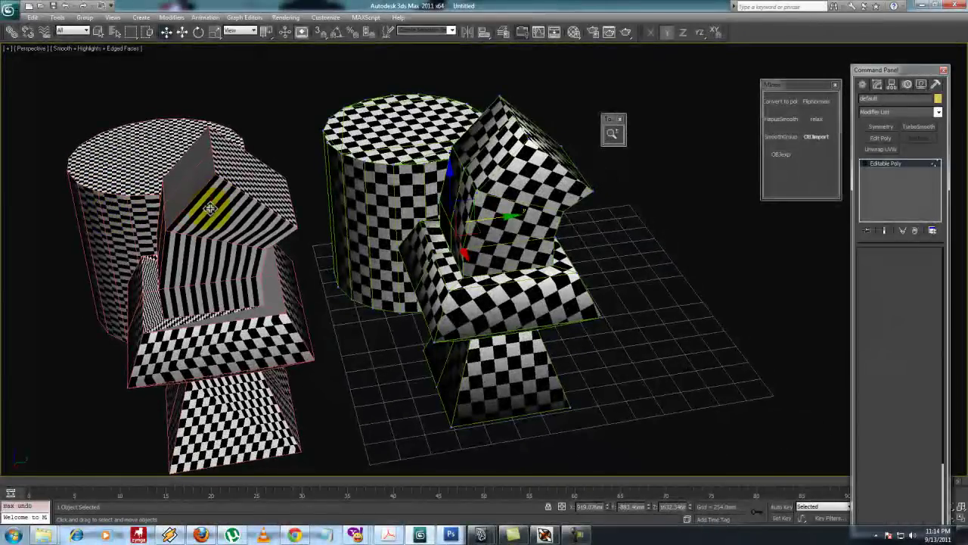
{"action": "middle_click_drag", "start_coordinate": [199, 208], "coordinate": [129, 277], "text": "alt"}
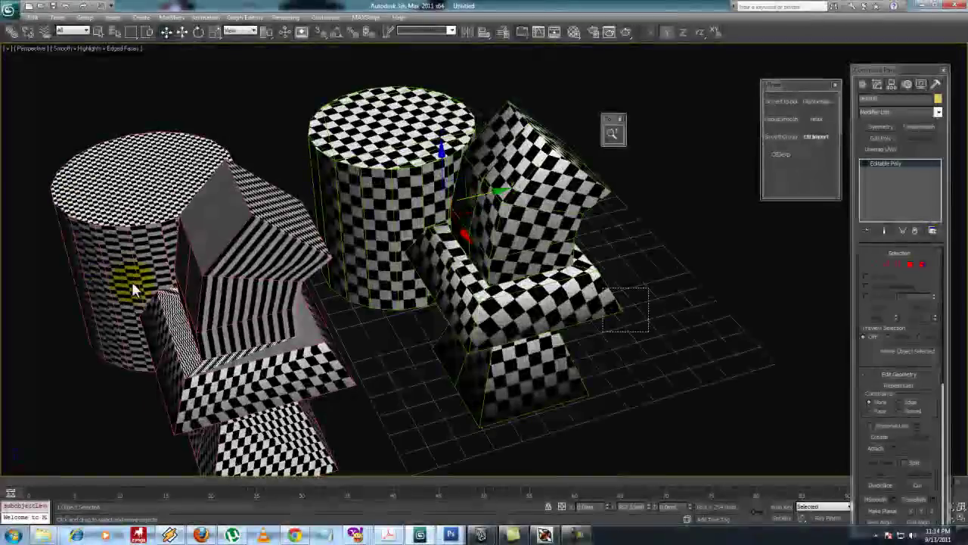
- Select all of the imported mesh's vertices
{"action": "left_click", "coordinate": [108, 217]}
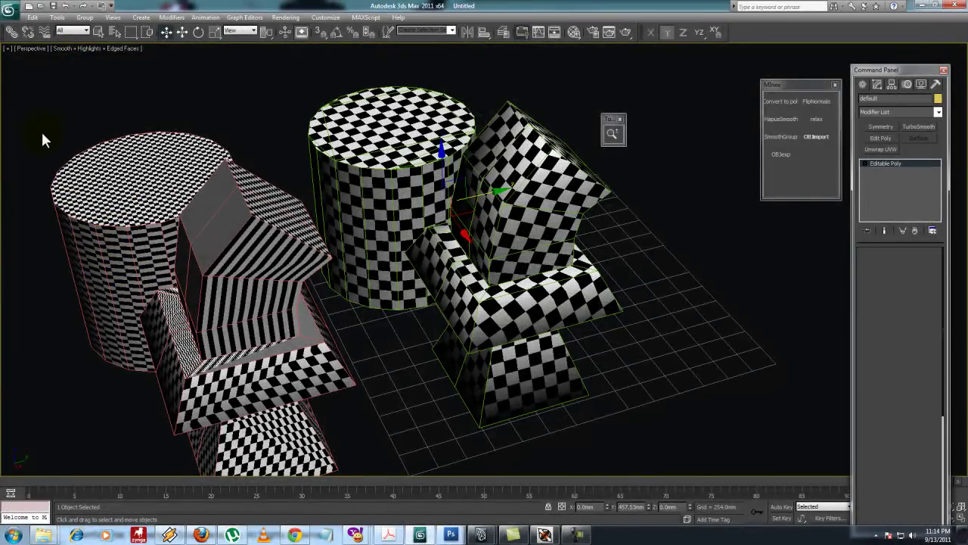
{"action": "left_click", "coordinate": [65, 165]}
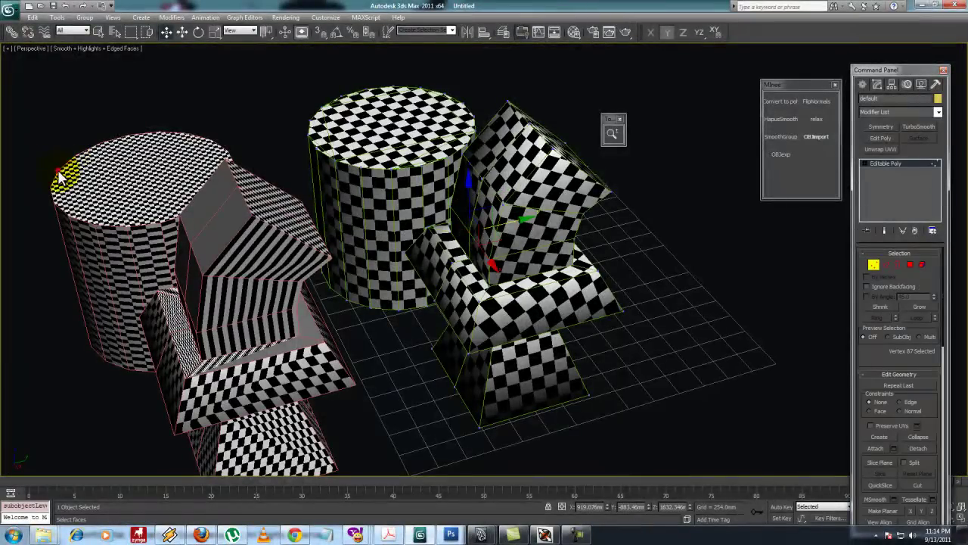
{"action": "left_click", "coordinate": [31, 213]}
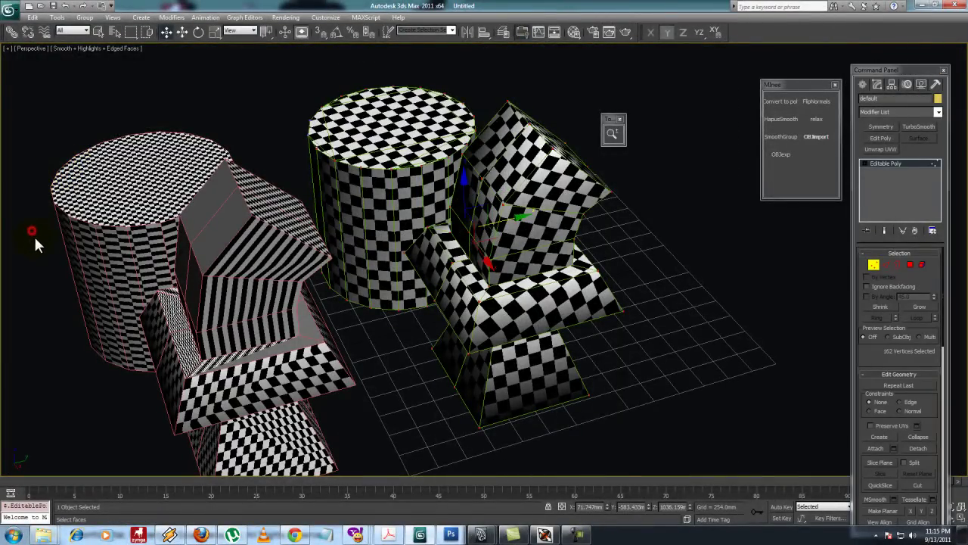
{"action": "mouse_move", "coordinate": [45, 258]}
{"action": "middle_mouse_down", "text": "alt"}
{"action": "mouse_move", "coordinate": [82, 212]}
{"action": "mouse_move", "coordinate": [401, 177]}
{"action": "mouse_move", "coordinate": [402, 147]}
{"action": "mouse_move", "coordinate": [411, 209]}
{"action": "mouse_move", "coordinate": [430, 181]}
{"action": "middle_mouse_up", "text": "alt"}
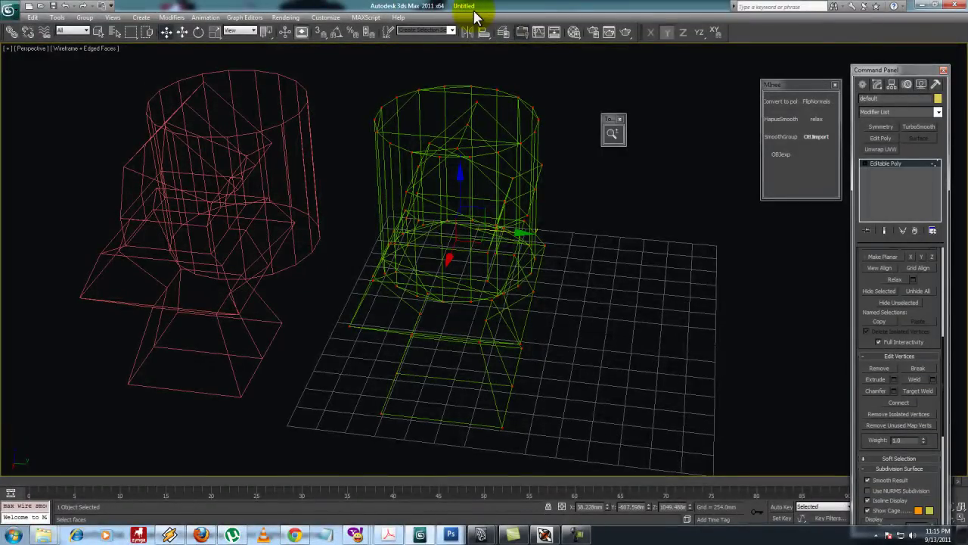
- Weld the selected vertices with a 0.001mm threshold
{"action": "key", "text": "ctrl+w"}
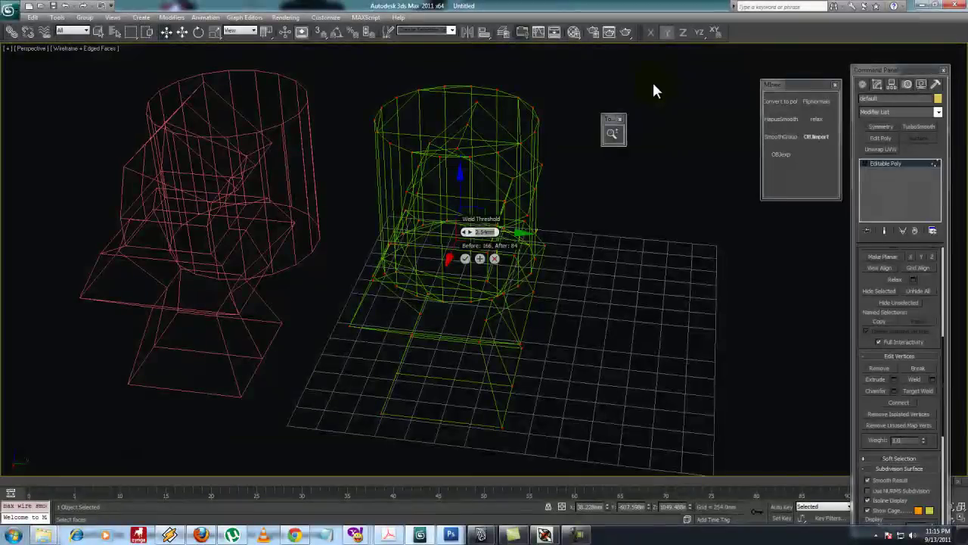
{"action": "type", "text": ".001"}
{"action": "key", "text": "Return"}
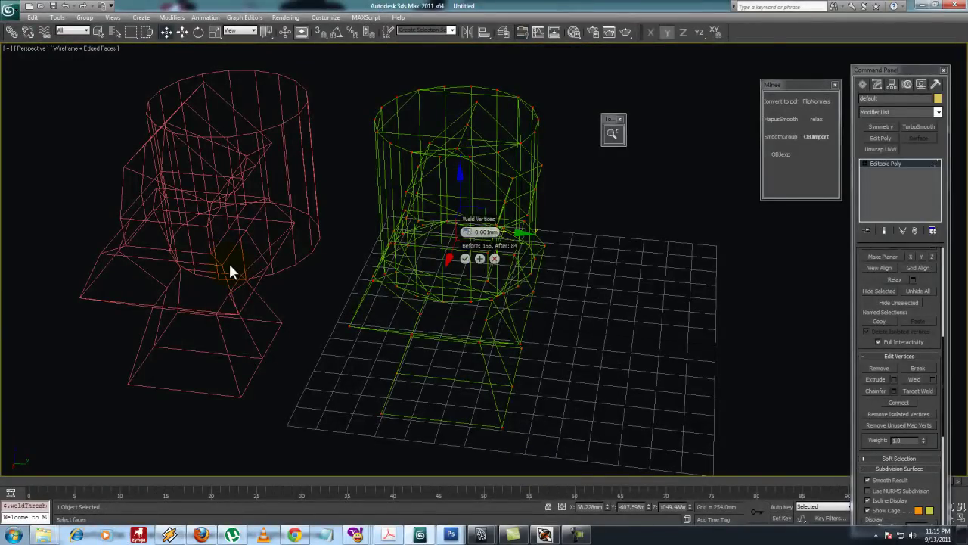
{"action": "key", "text": "Return"}
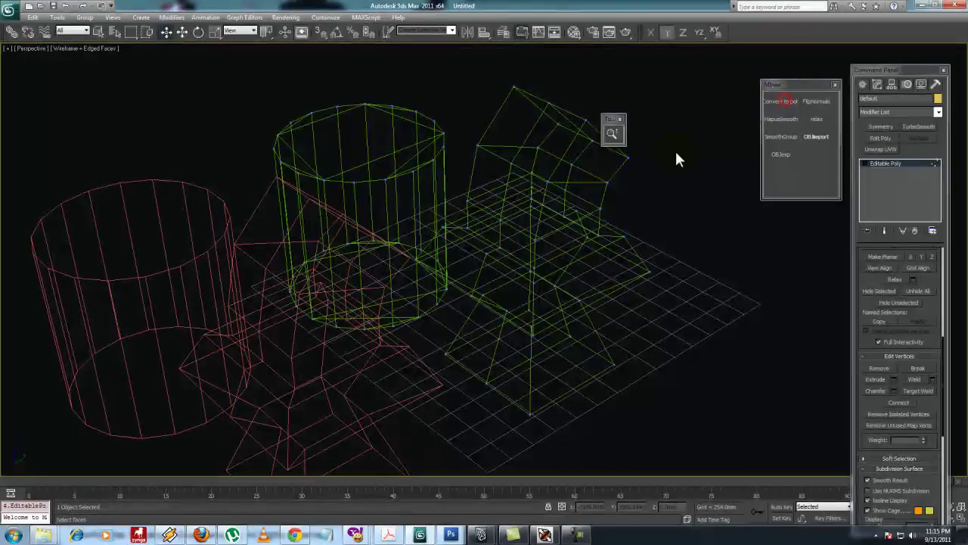
- Drag the welded mesh's top vertices in shaded view to confirm it stays joined
{"action": "left_click_drag", "start_coordinate": [581, 220], "coordinate": [598, 227]}
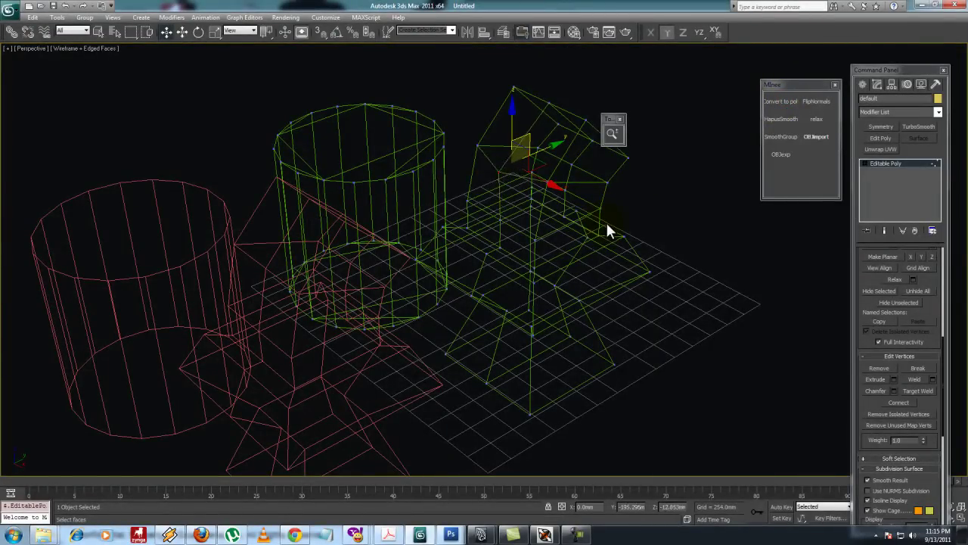
{"action": "key", "text": "F3"}
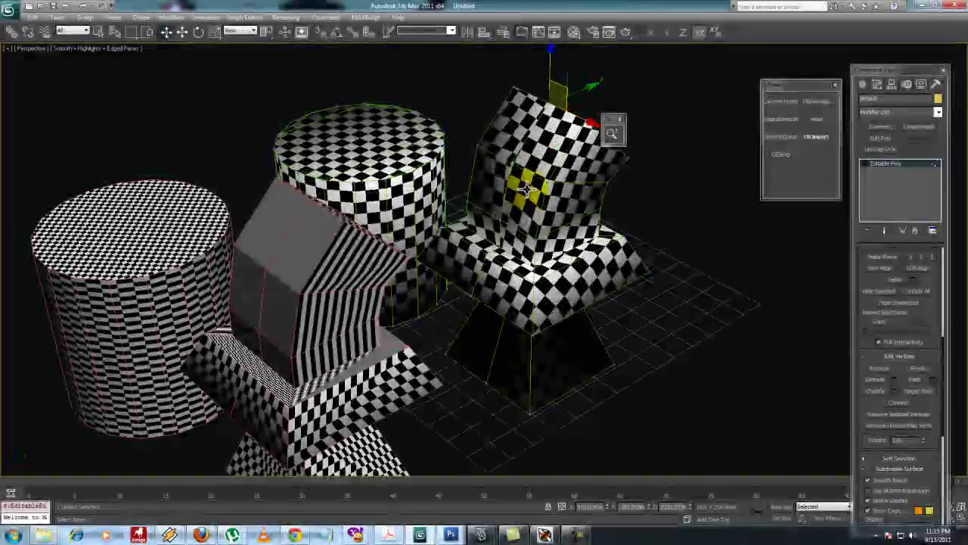
{"action": "mouse_move", "coordinate": [529, 200]}
{"action": "left_mouse_down"}
{"action": "mouse_move", "coordinate": [555, 176]}
{"action": "mouse_move", "coordinate": [559, 189]}
{"action": "left_mouse_up"}
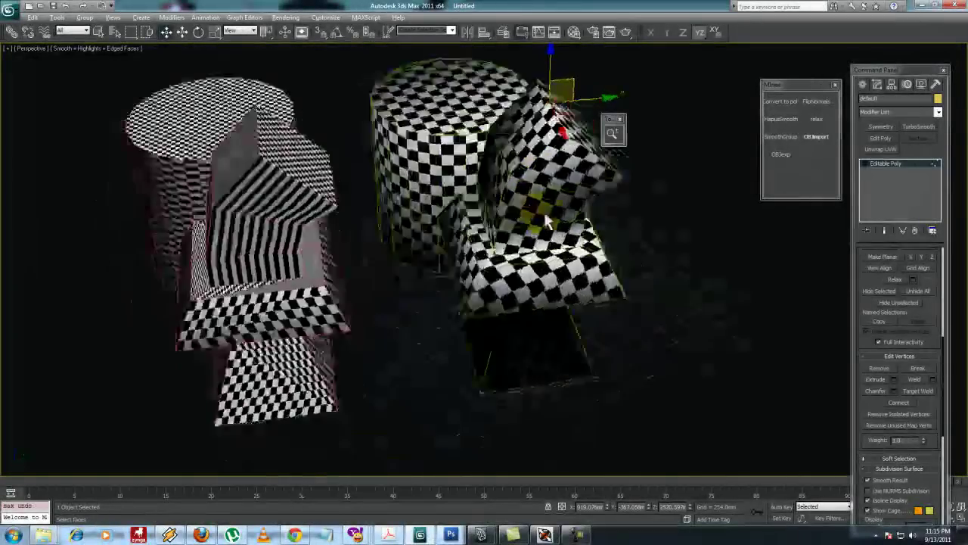